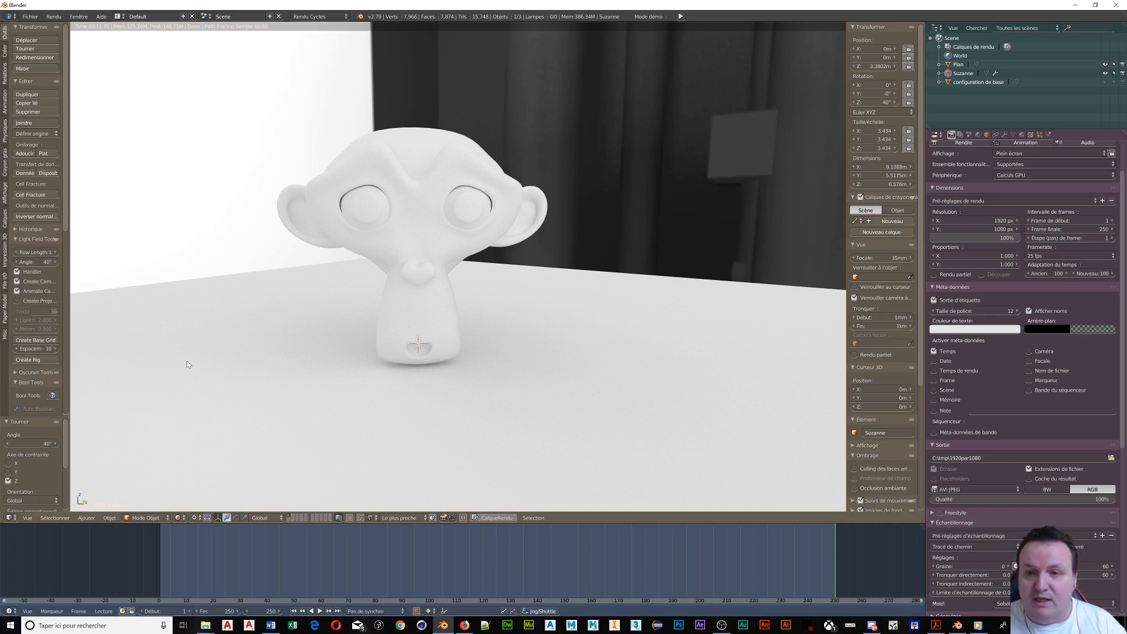
Step: Unwrap the floor plane in Edit Mode with the Déplier UV mapping in wireframe display, and return to Object Mode
key("z")
right_click_drag(160, 285, 160, 288)
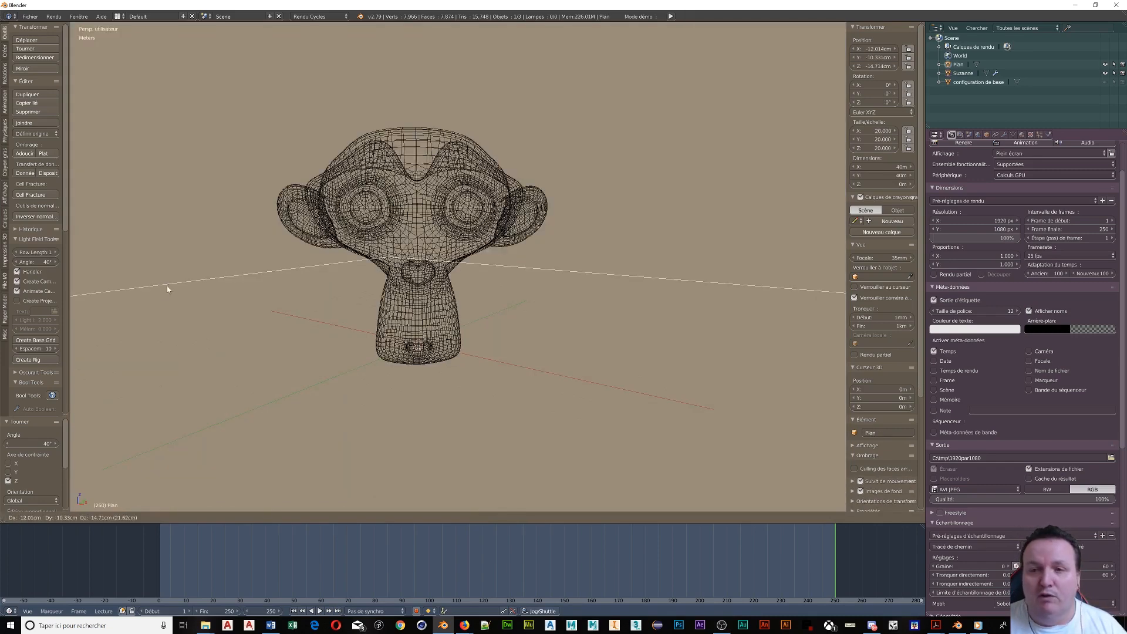
right_click(228, 371)
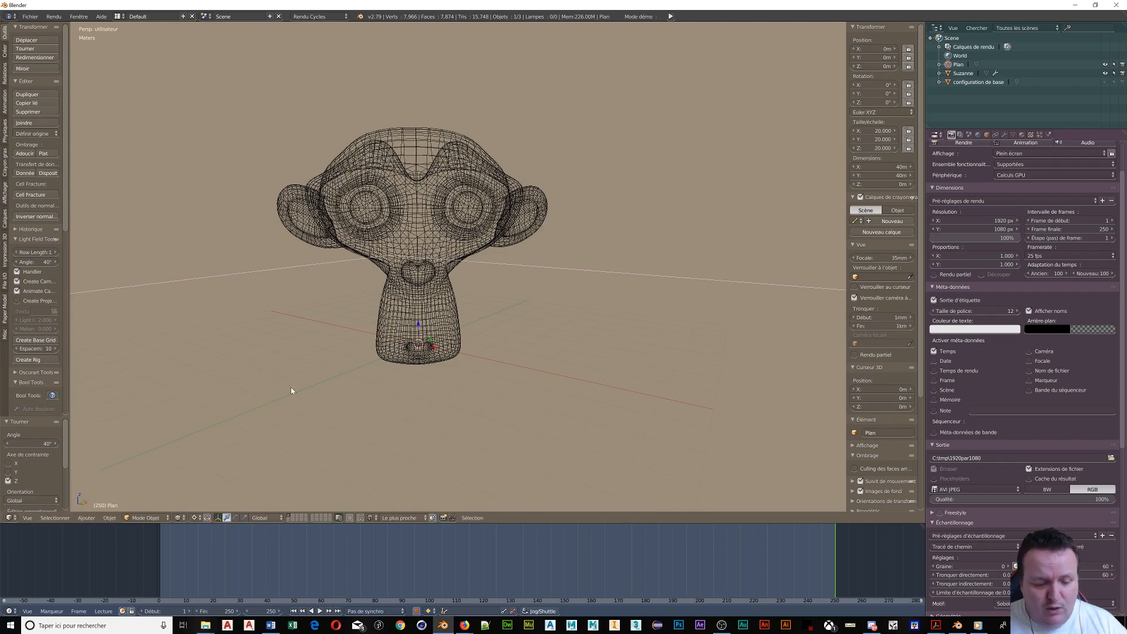
key("Tab")
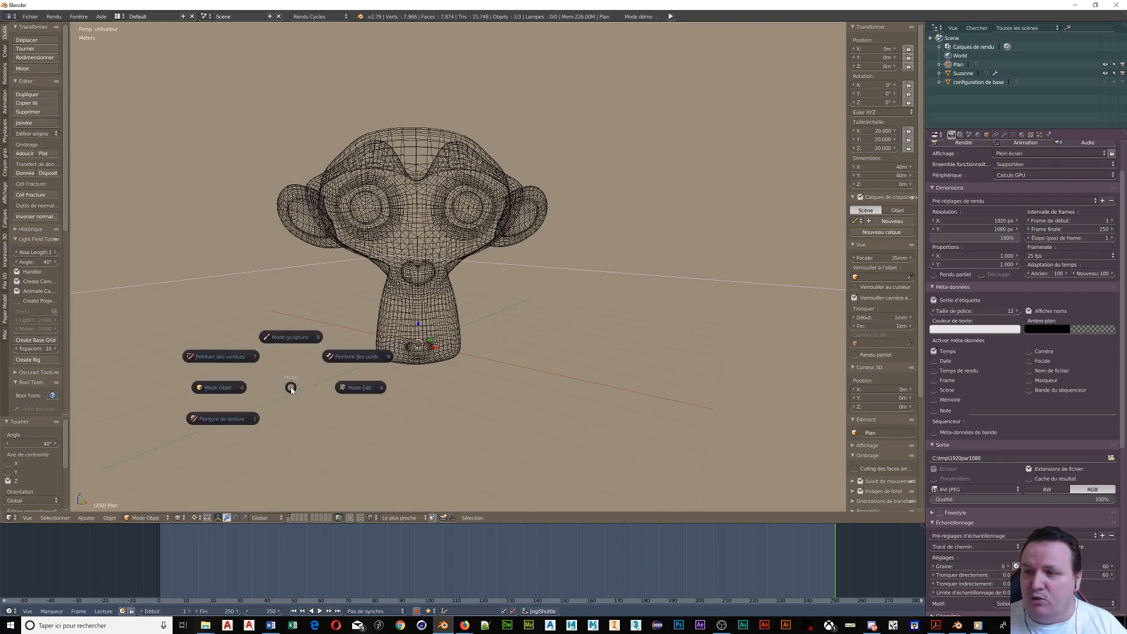
left_click(347, 388)
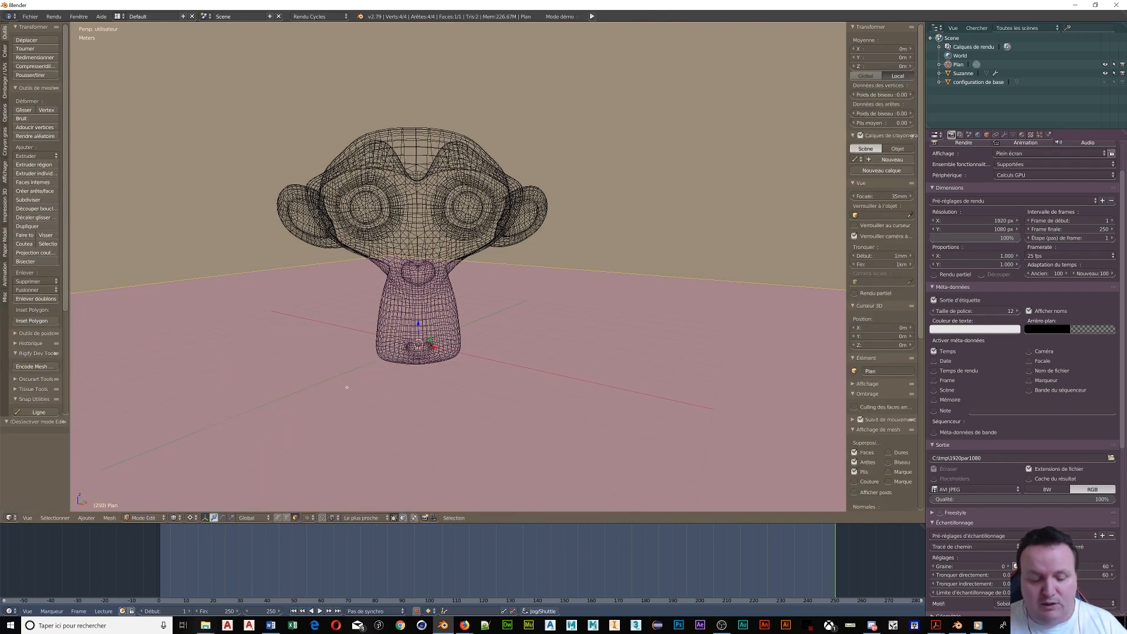
key("u")
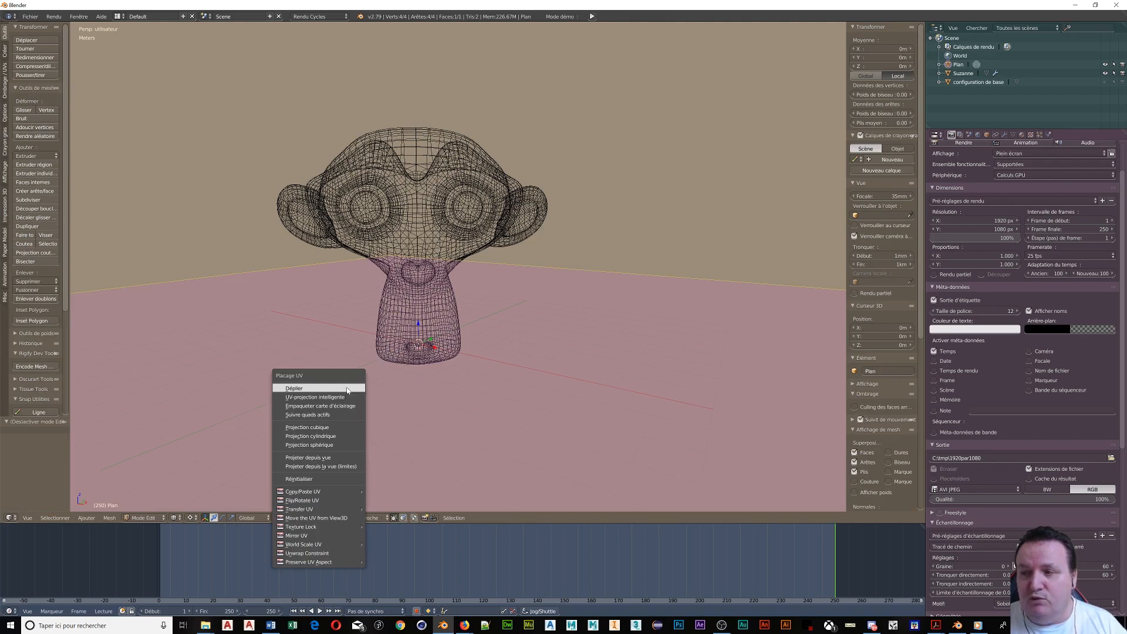
left_click(346, 388)
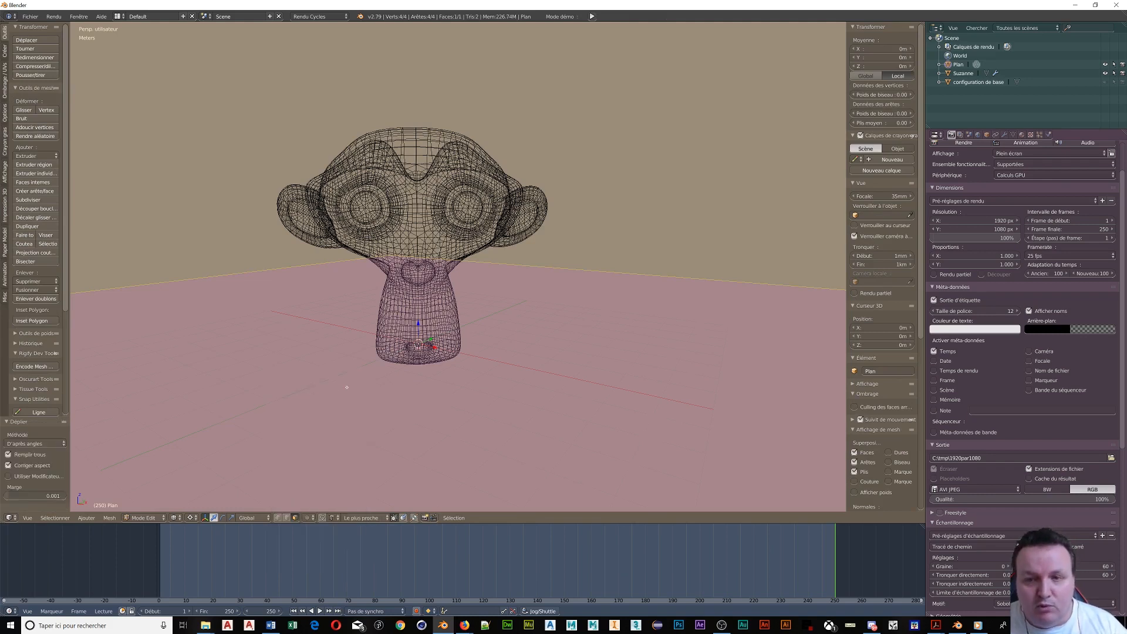
key("Tab")
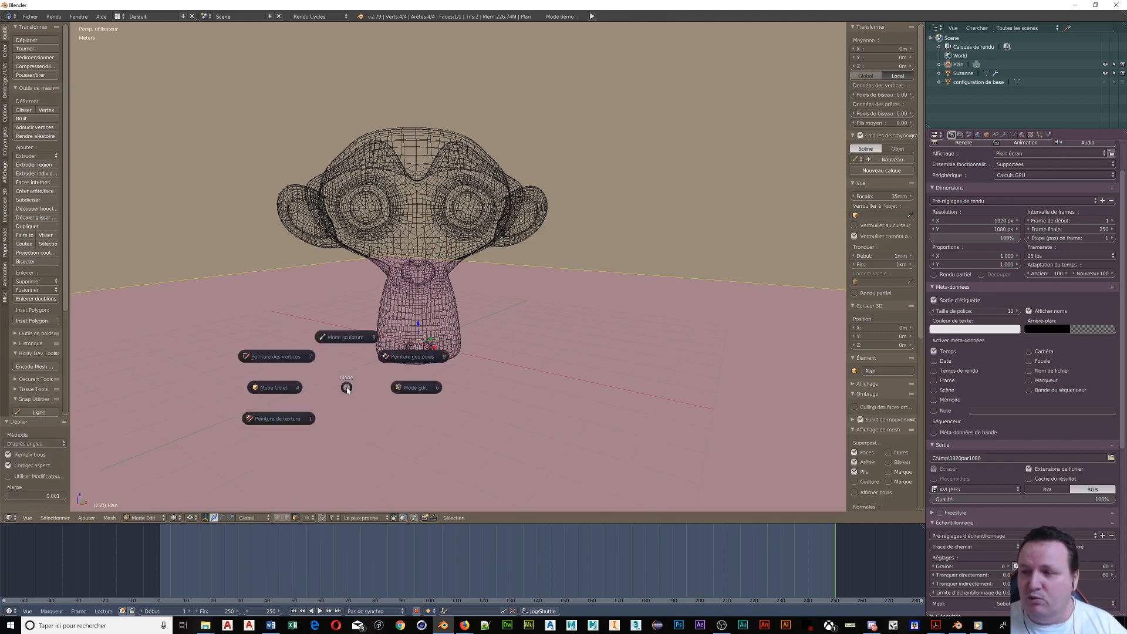
left_click(261, 389)
Step: Unwrap all of Suzanne's faces with the UV-projection intelligente at an angle limit of 66, and return to Object Mode
right_click(423, 212)
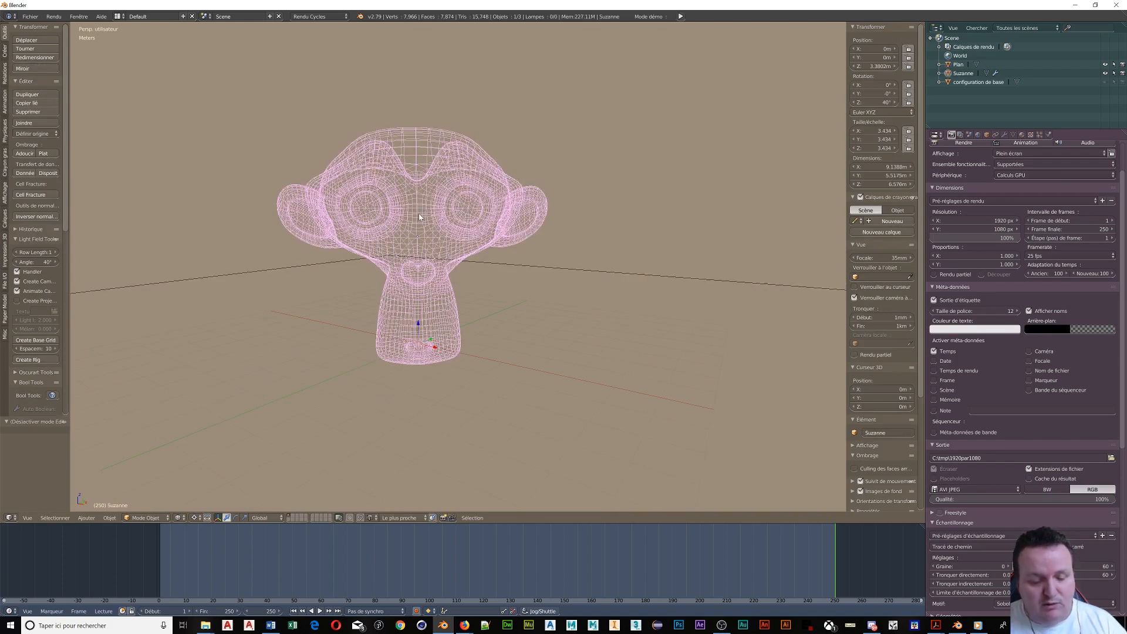
key("Tab")
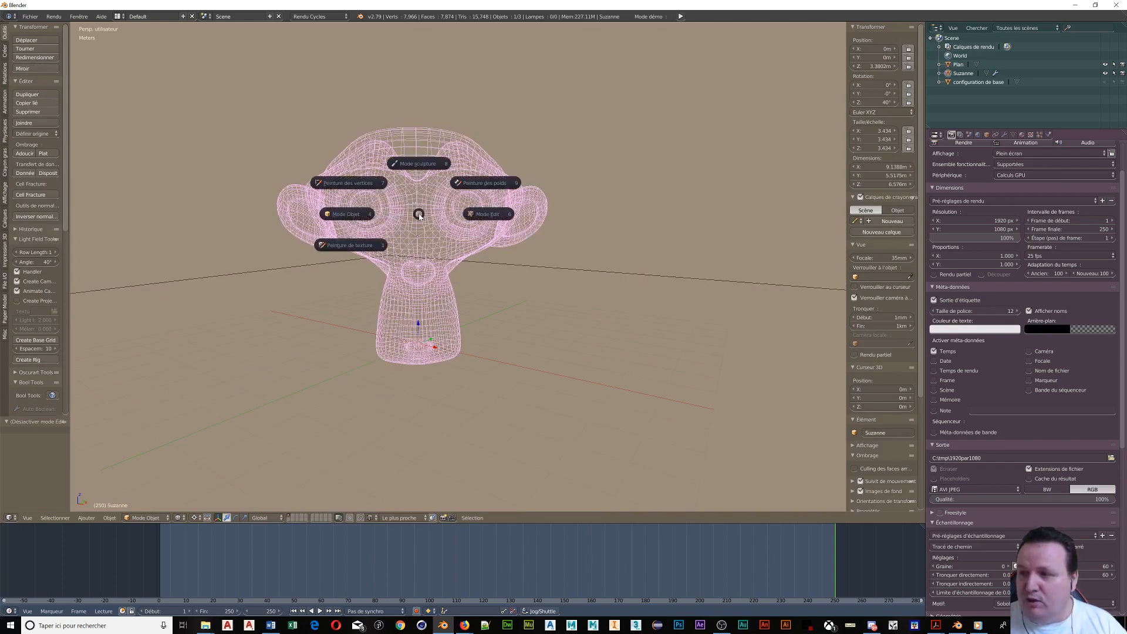
left_click(473, 228)
key("u")
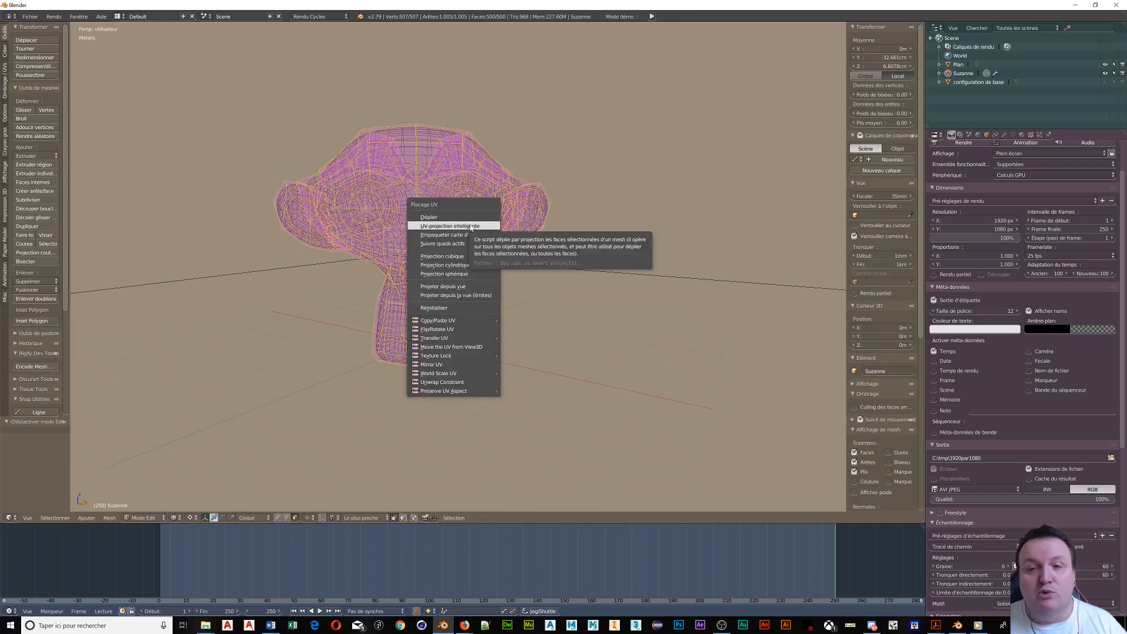
left_click(471, 226)
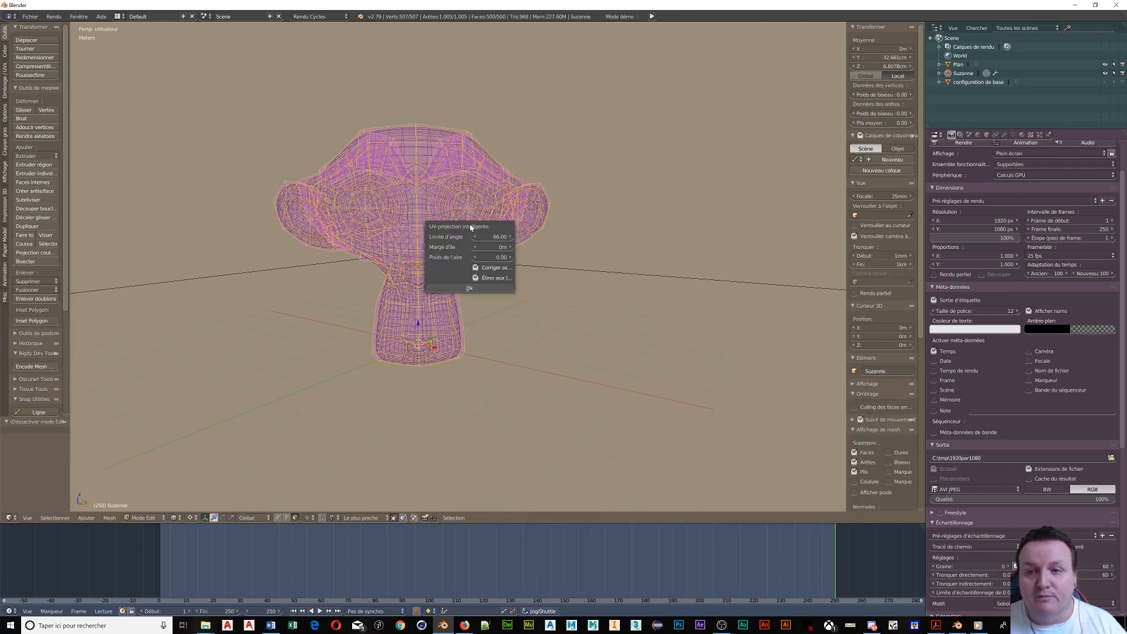
left_click(464, 288)
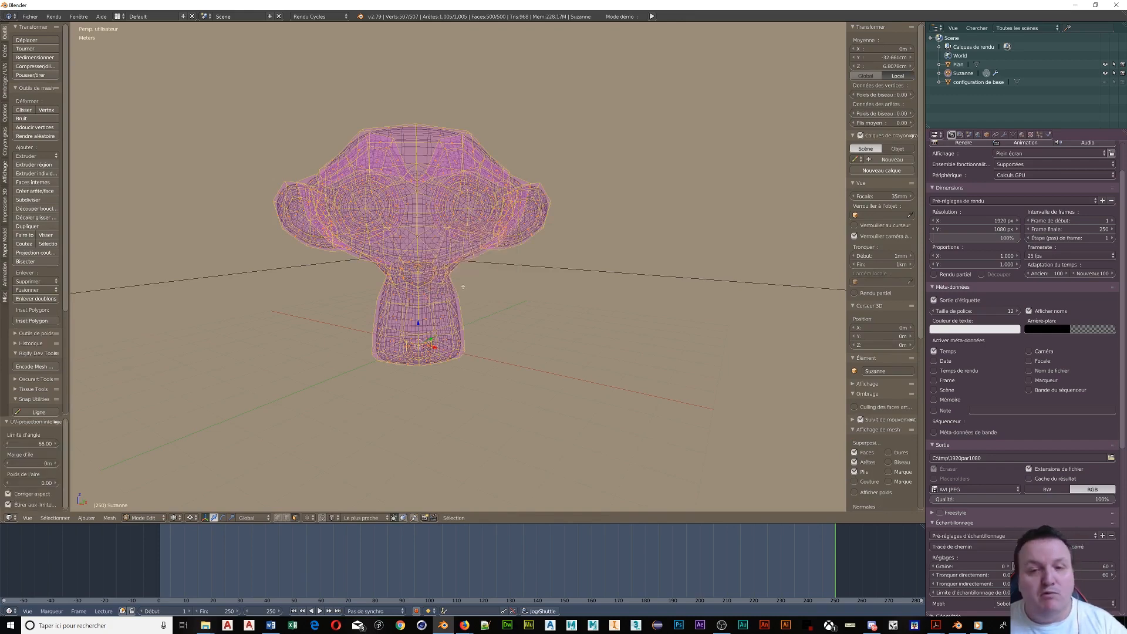
key("Tab")
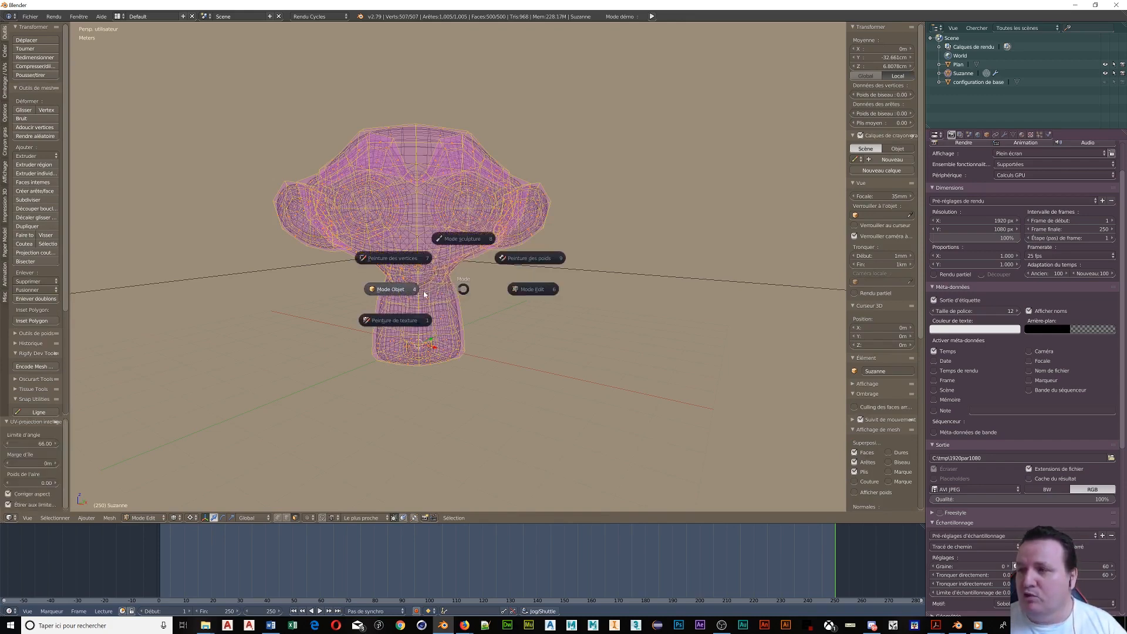
left_click(398, 295)
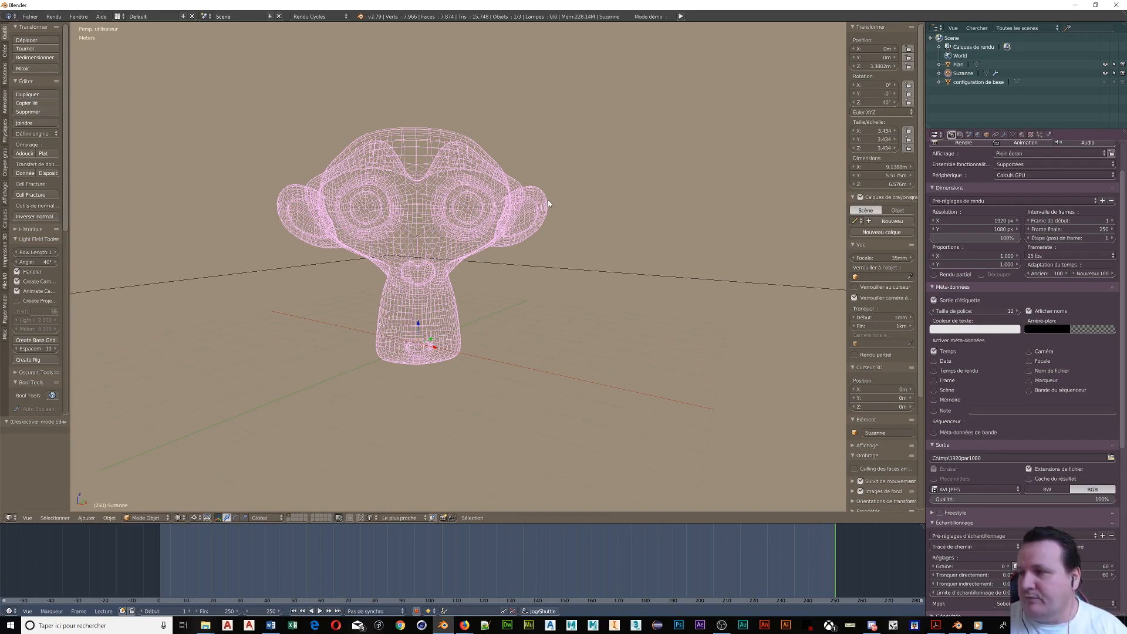
Step: Show the viewport in rendered shading and give Suzanne a new material whose surface uses the "brique rouge" node group
key("shift+z")
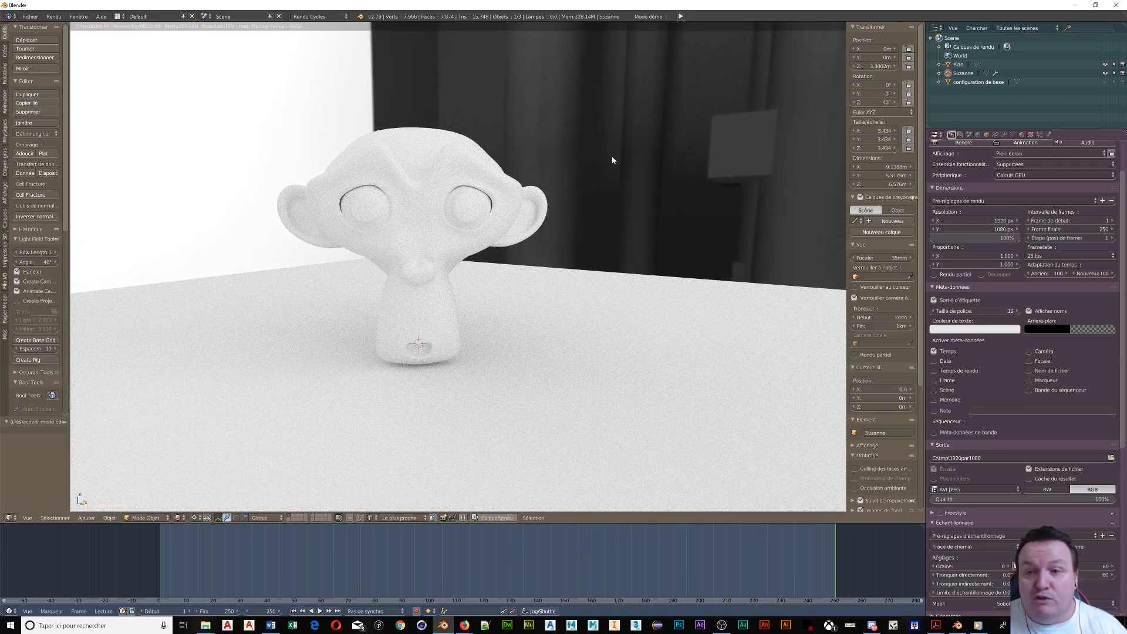
mouse_move(613, 161)
middle_mouse_down()
mouse_move(514, 106)
mouse_move(618, 170)
mouse_move(646, 165)
mouse_move(619, 170)
middle_mouse_up()
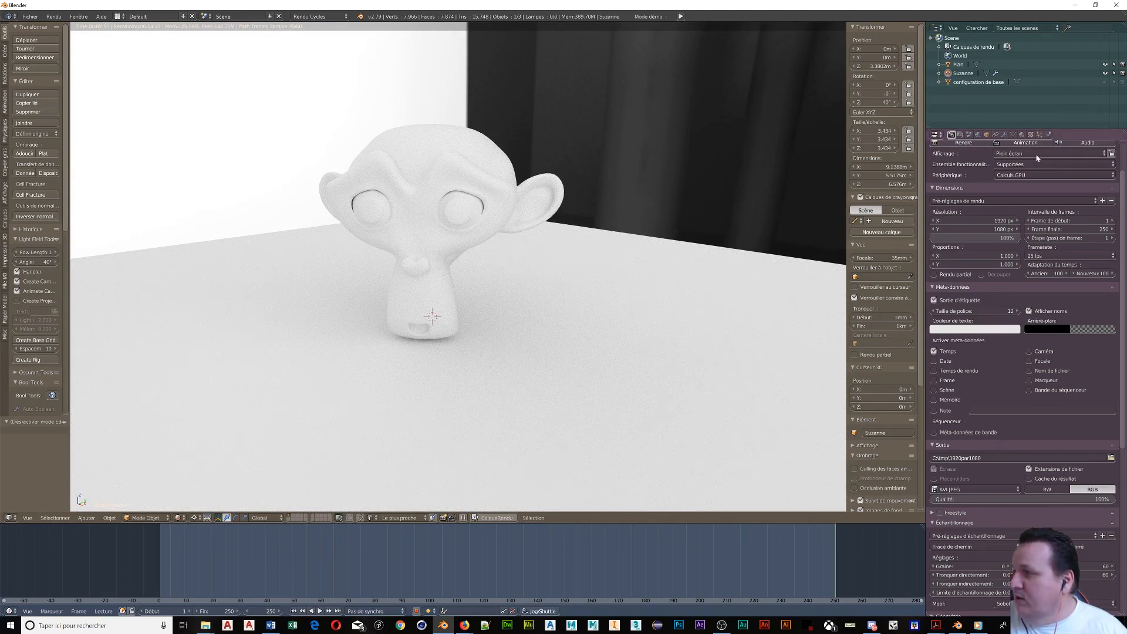
left_click(1021, 135)
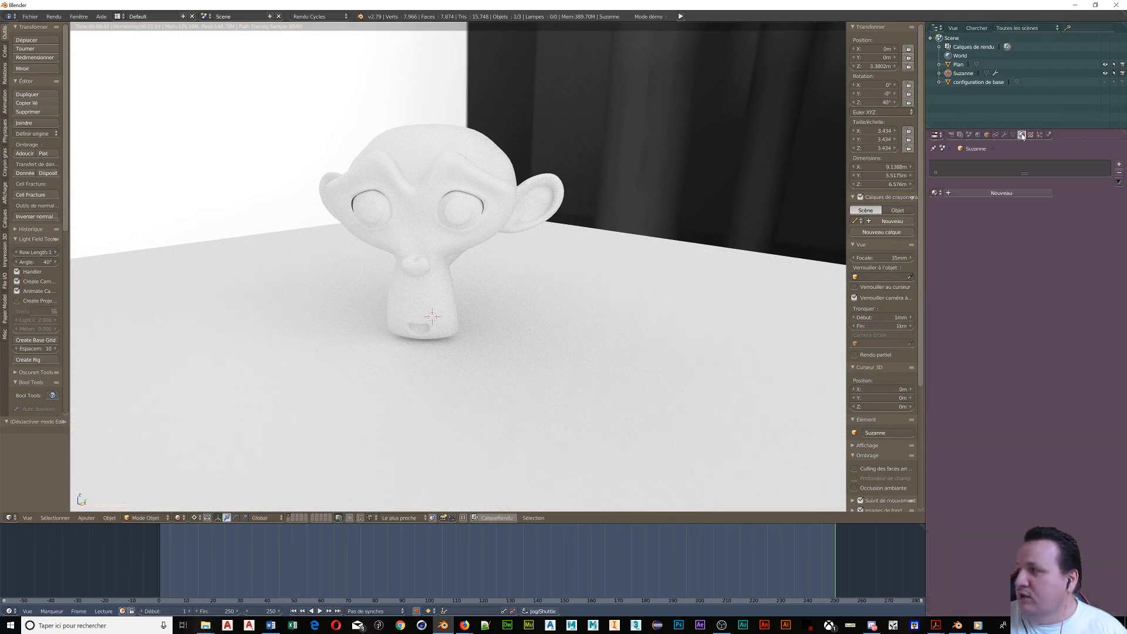
left_click(998, 192)
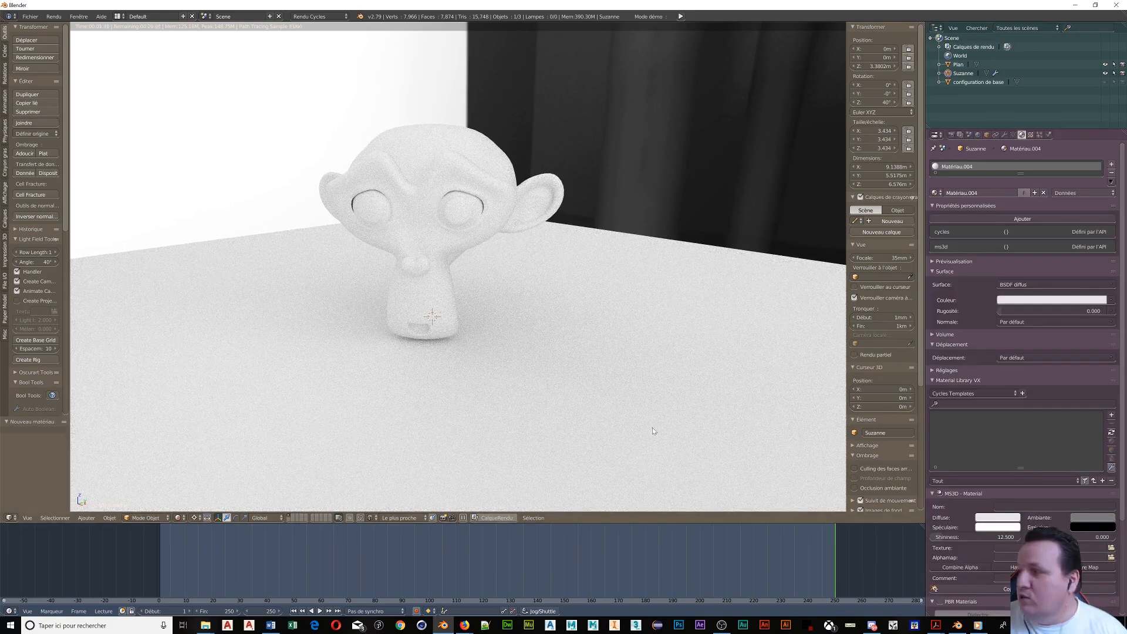
left_click(1053, 284)
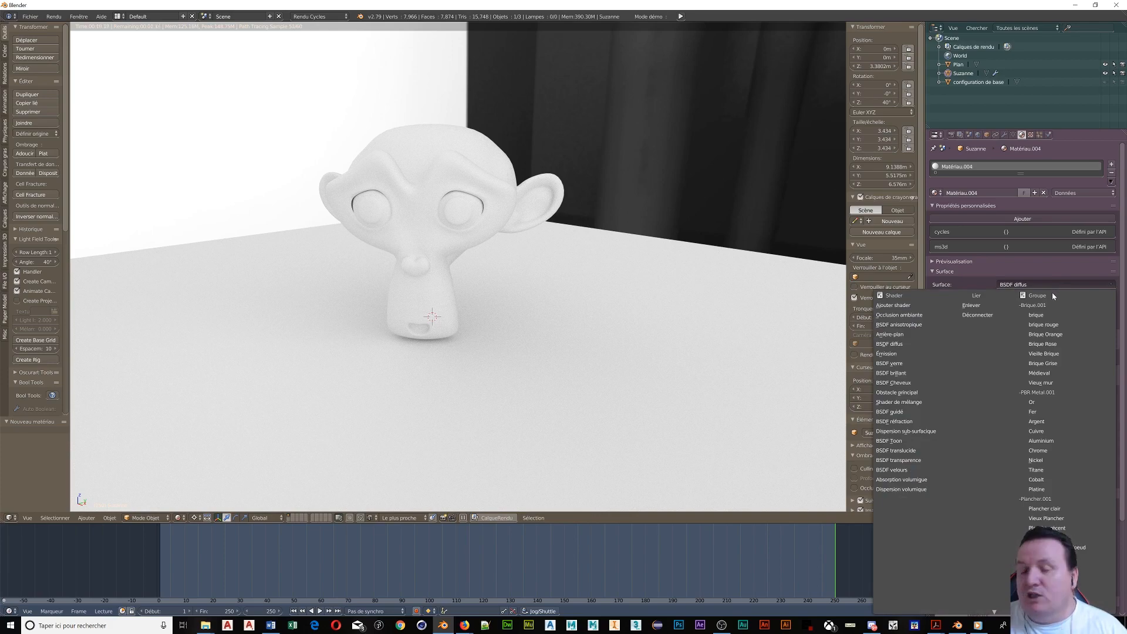
left_click(1048, 323)
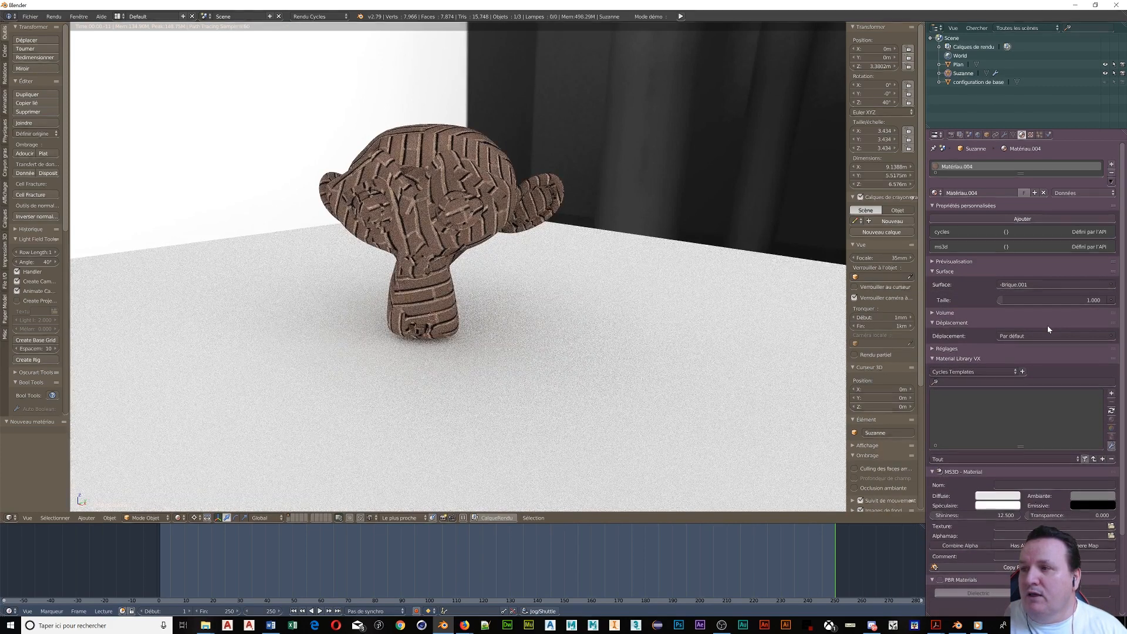
Step: Raise the red brick material's Taille to 6.806 and inspect the brick pattern on Suzanne up close
scroll(424, 206, "up", 6)
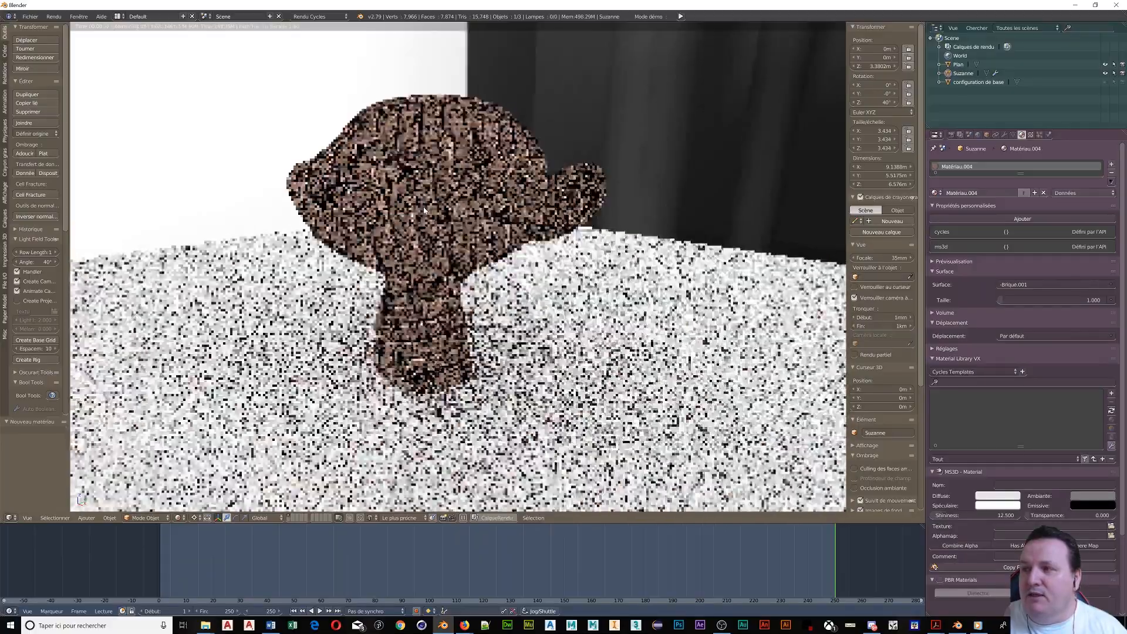
scroll(424, 210, "up", 5)
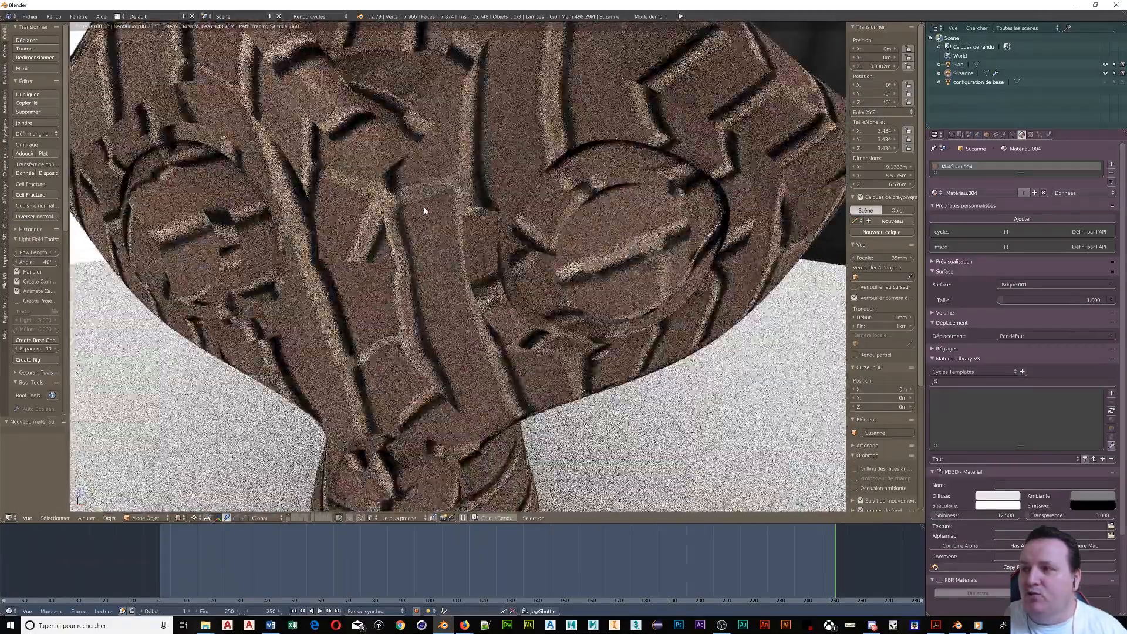
scroll(424, 210, "down", 4)
scroll(424, 211, "down", 3)
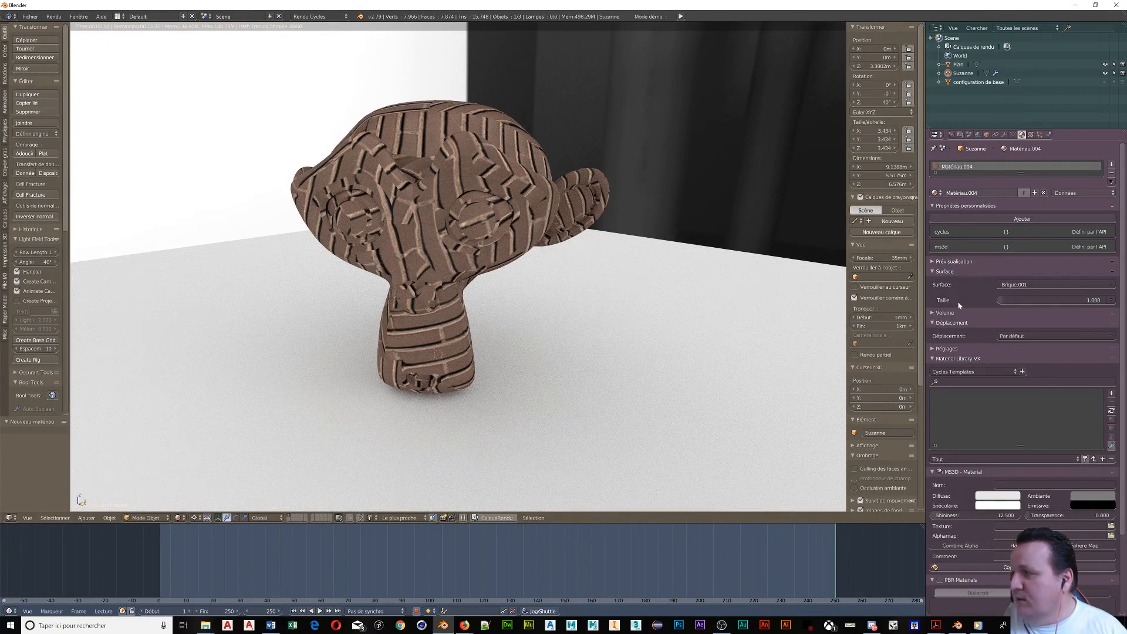
left_click_drag(1001, 301, 1016, 302)
scroll(422, 223, "up", 6)
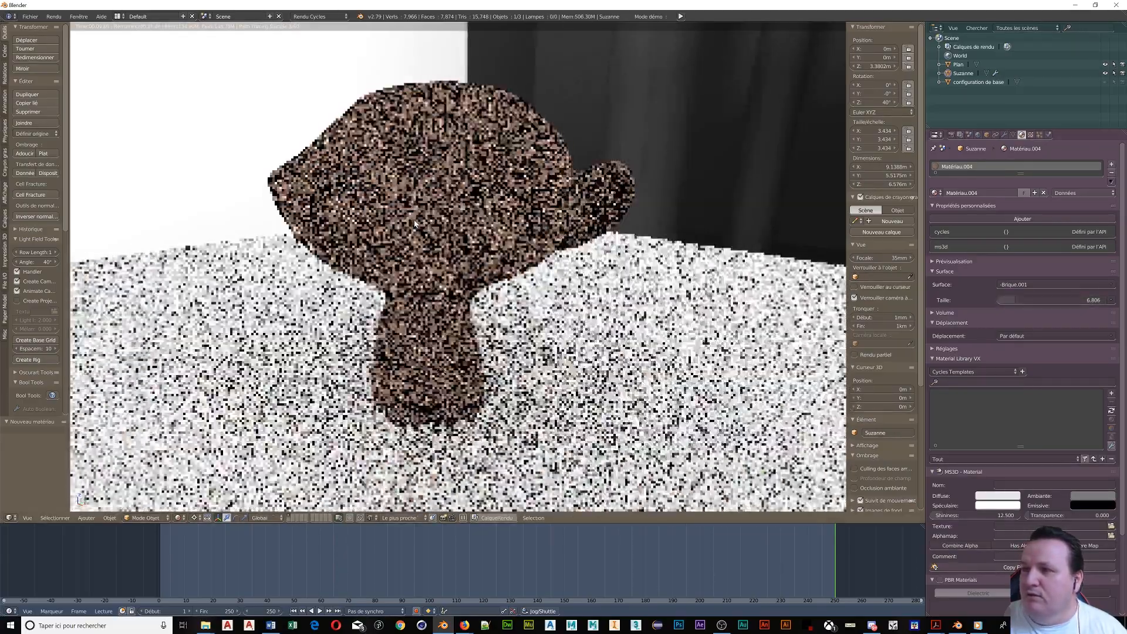
scroll(421, 222, "up", 3)
scroll(352, 229, "down", 6)
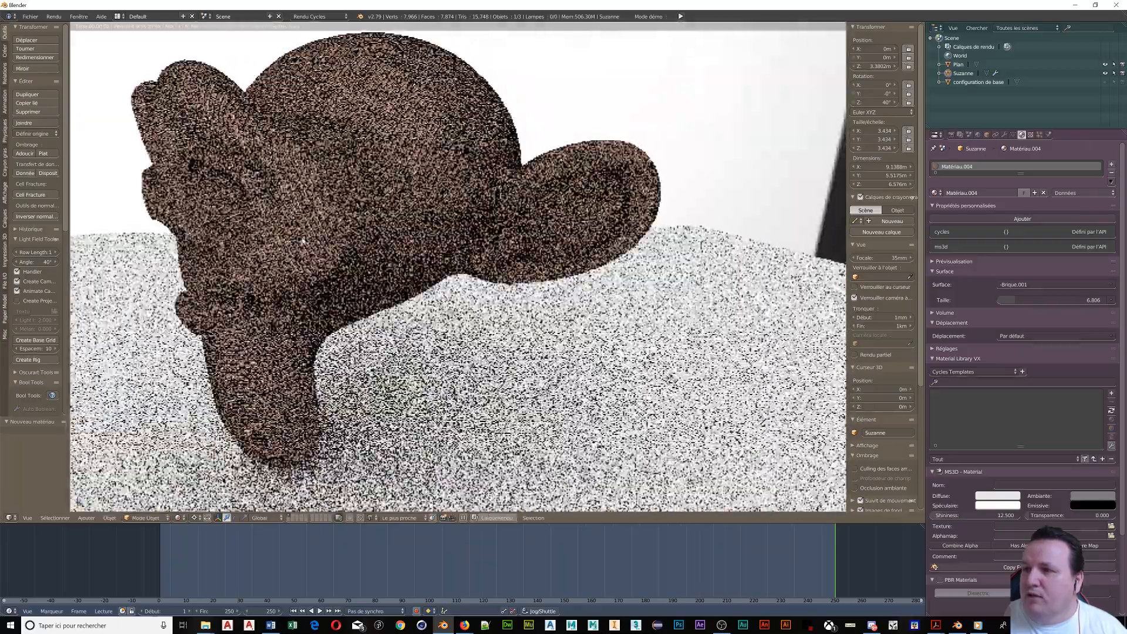
scroll(282, 240, "up", 10)
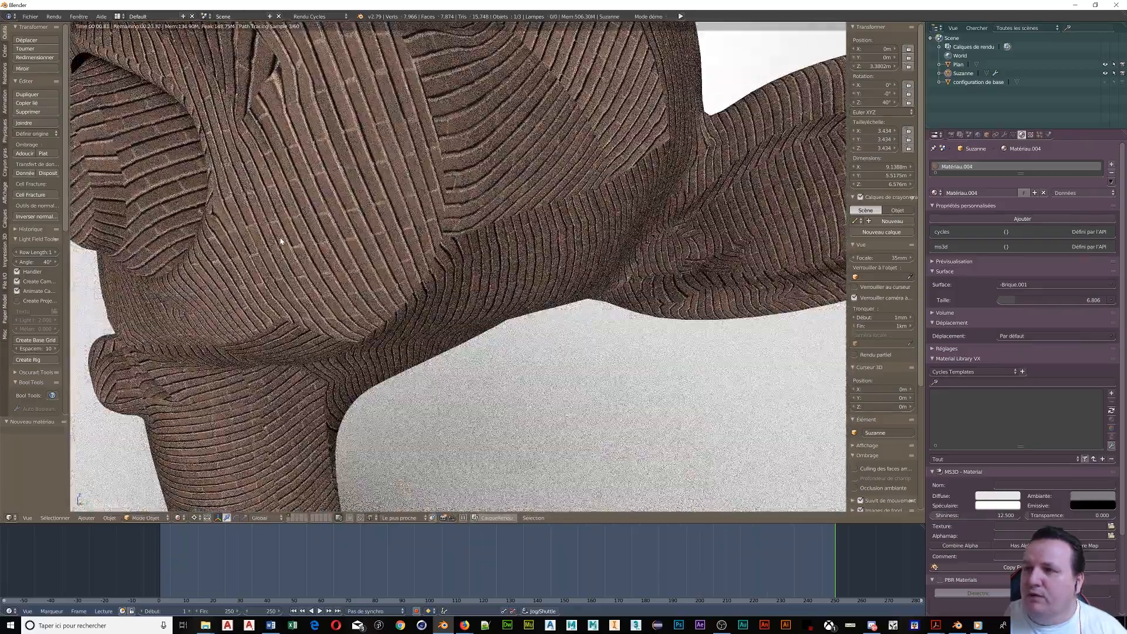
scroll(346, 129, "down", 8)
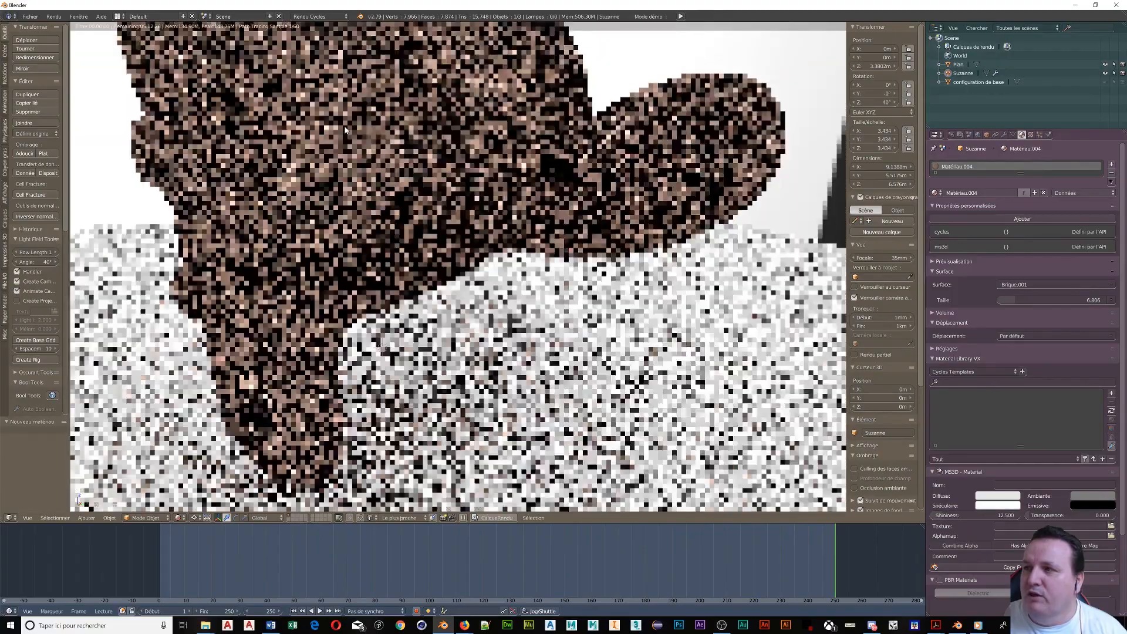
scroll(364, 131, "up", 4)
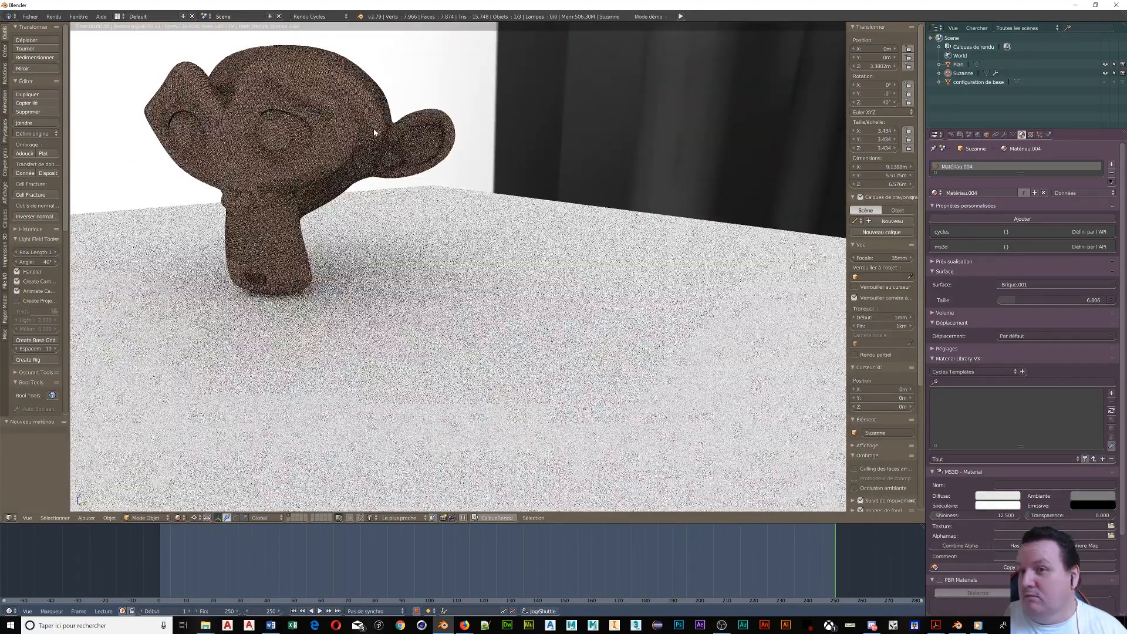
Step: Switch the surface of Suzanne's material to the "Médiéval" brick group, set its Taille to 39.704 and inspect the stone texture up close
left_click(1043, 284)
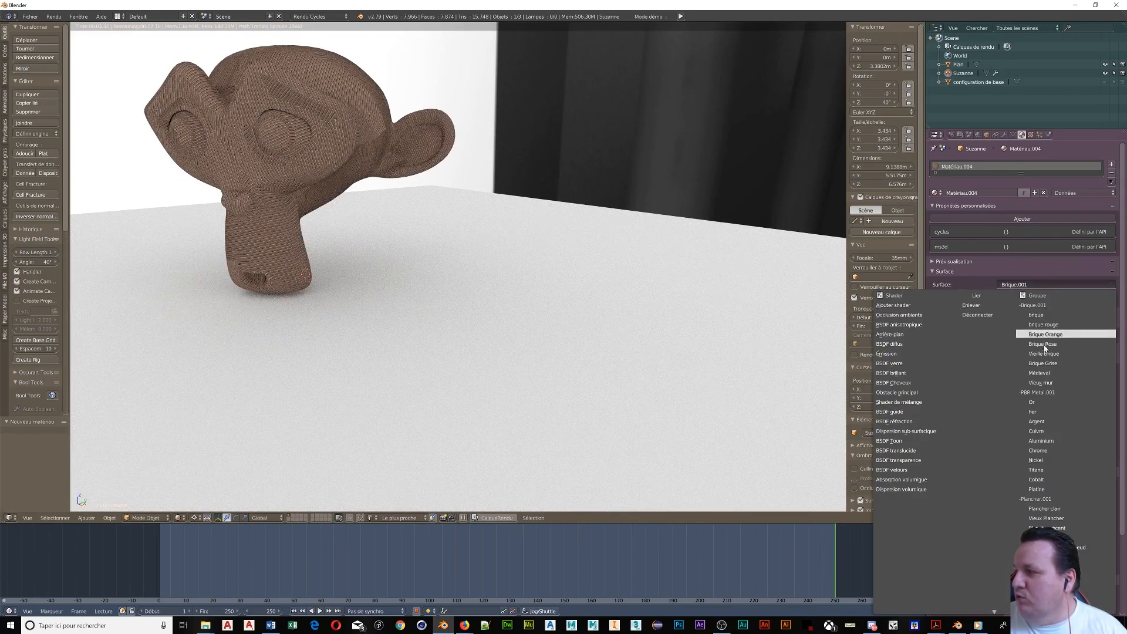
left_click(1049, 372)
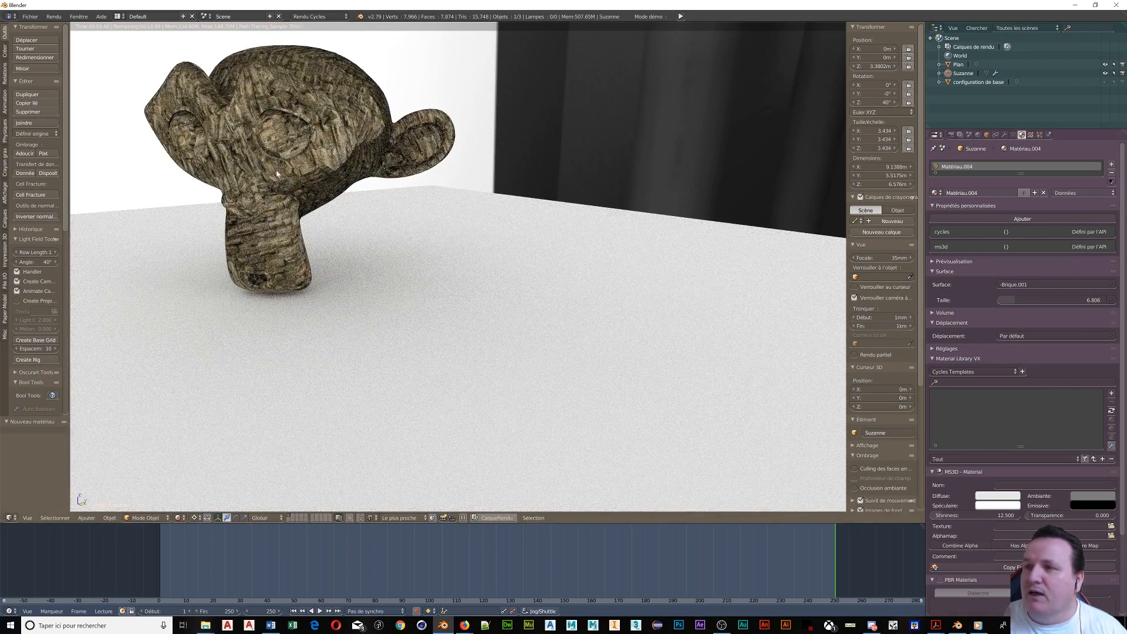
middle_click_drag(231, 153, 290, 159)
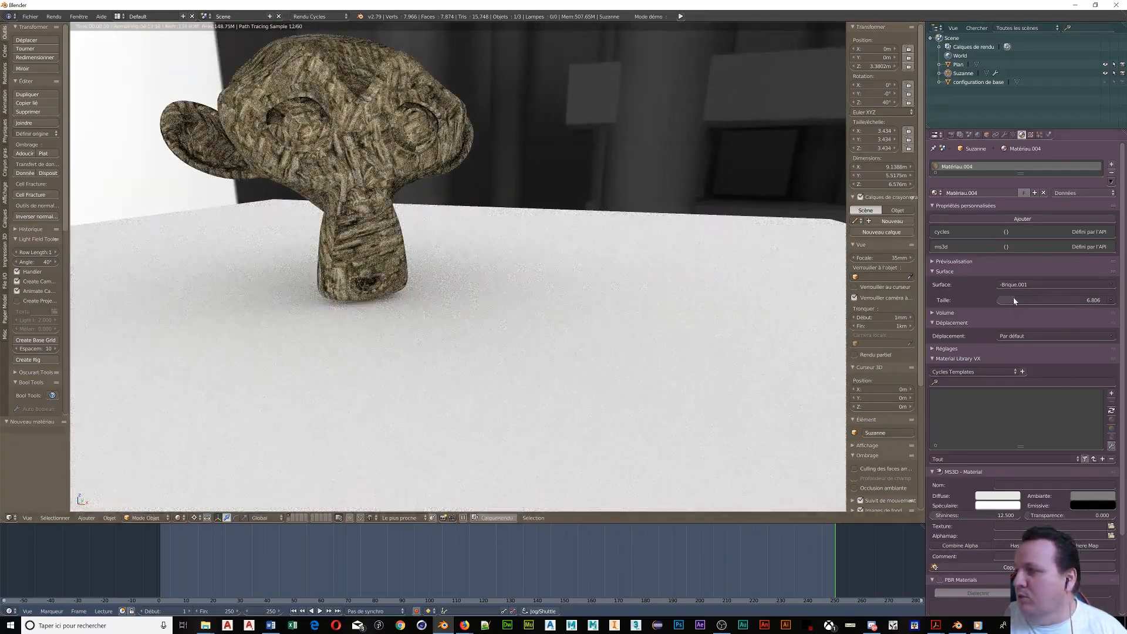
left_click_drag(1012, 297, 1085, 300)
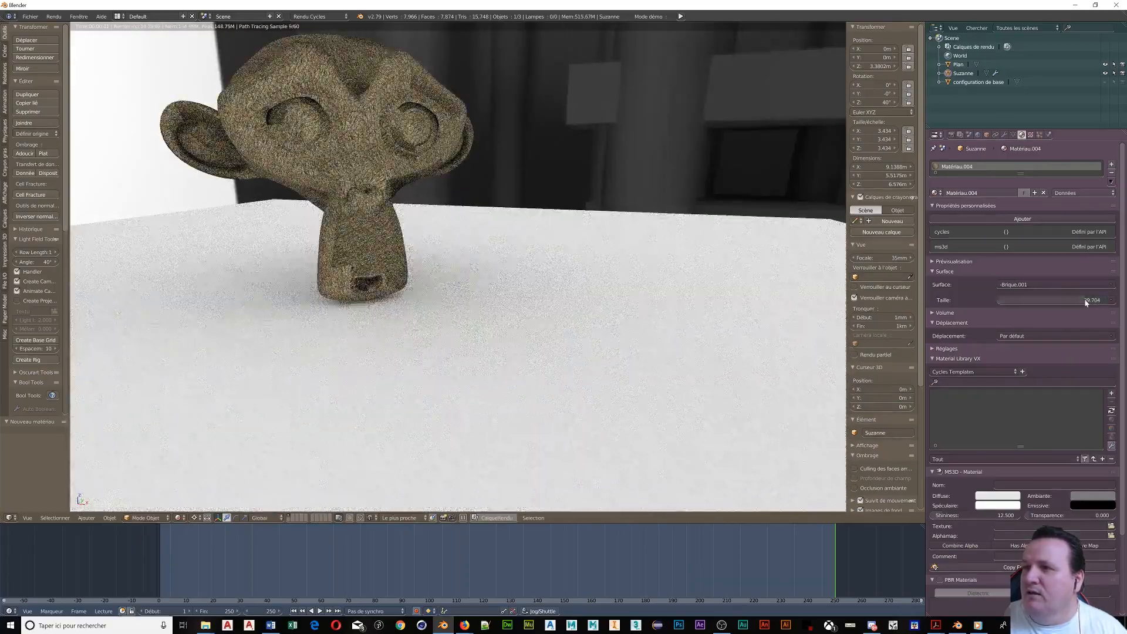
scroll(503, 156, "up", 6)
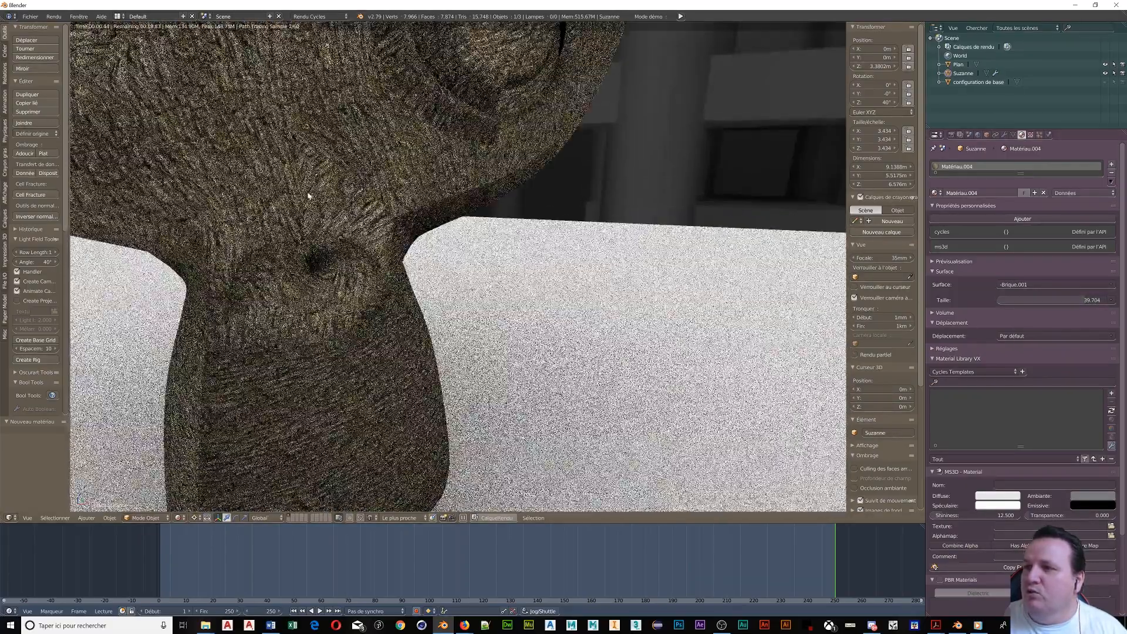
scroll(312, 185, "up", 5)
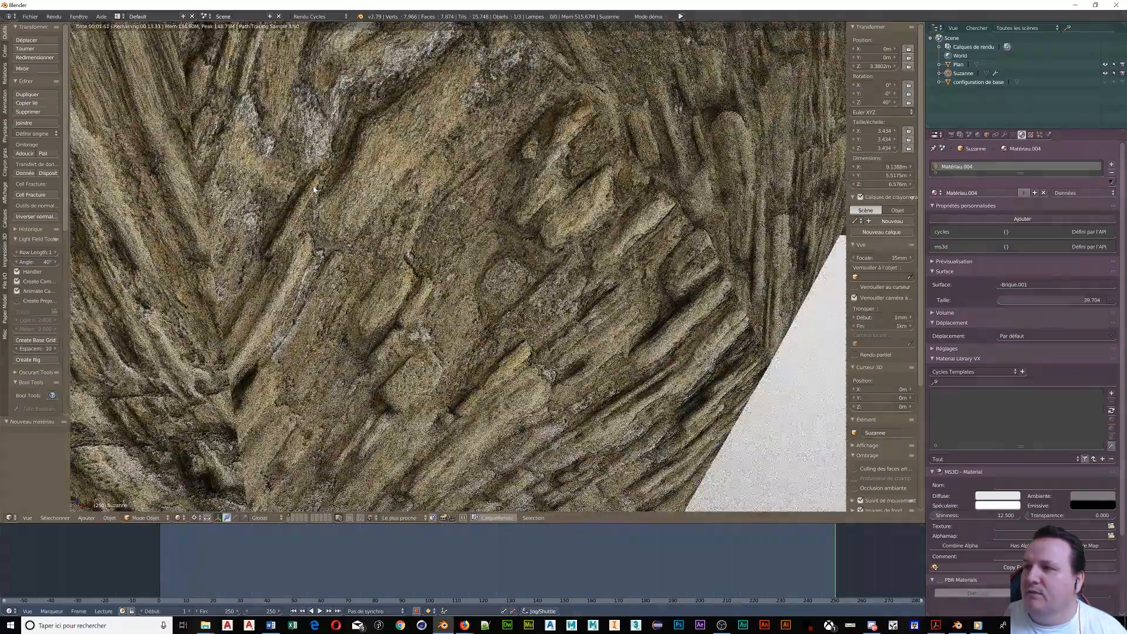
scroll(314, 189, "down", 5)
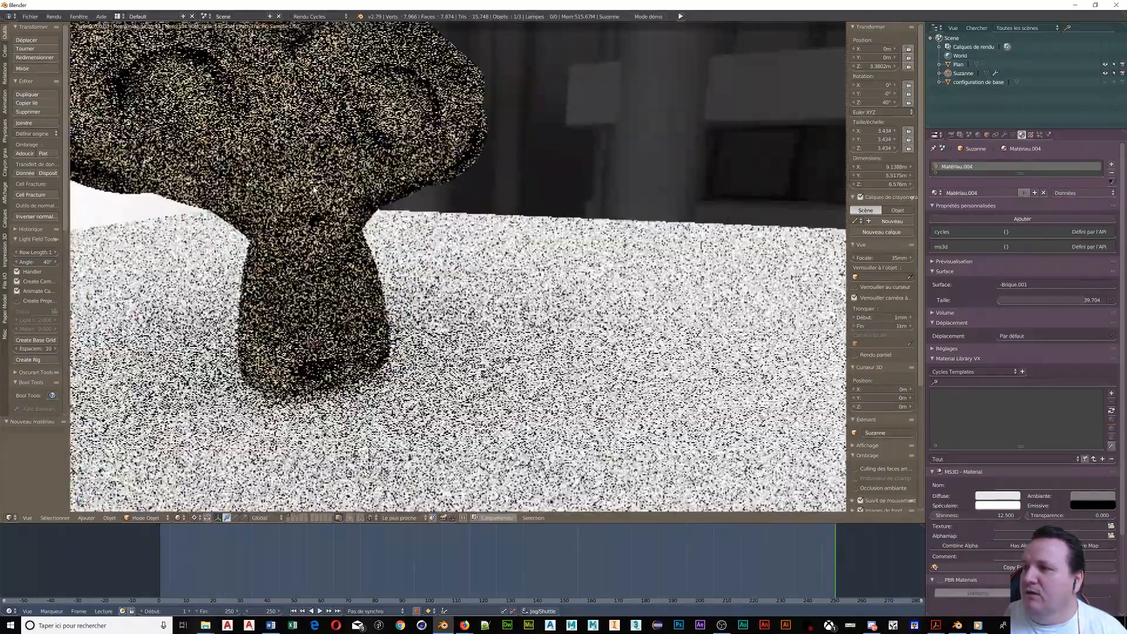
Step: Switch the surface of Suzanne's material to the "Or" group from the PBR metals and inspect the gold look
scroll(312, 185, "down", 4)
scroll(312, 185, "up", 2)
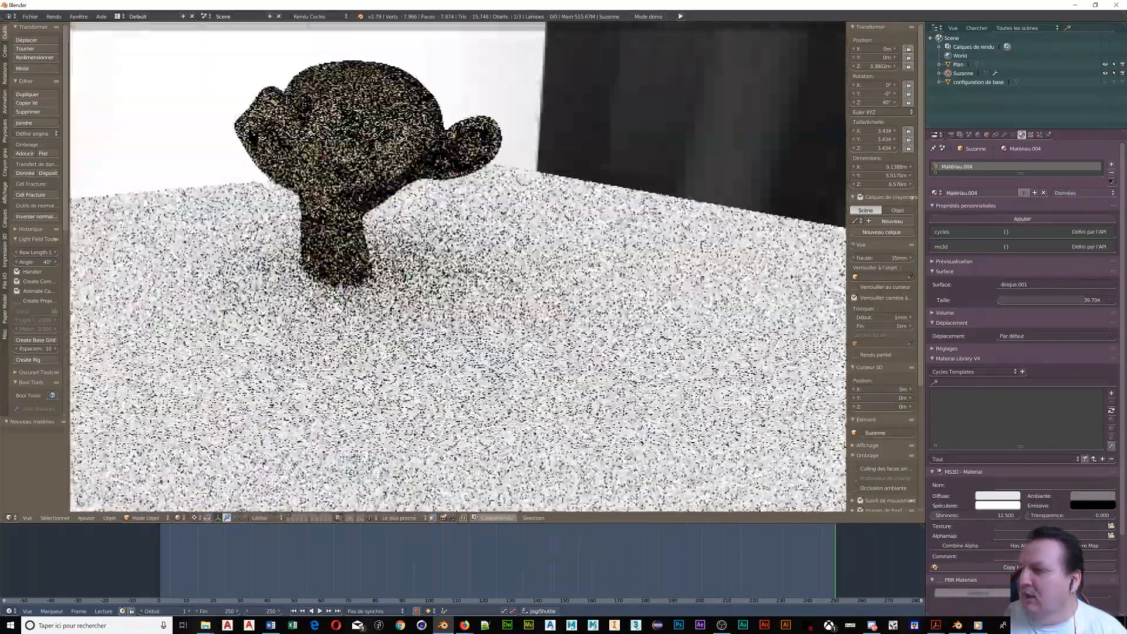
left_click(1037, 285)
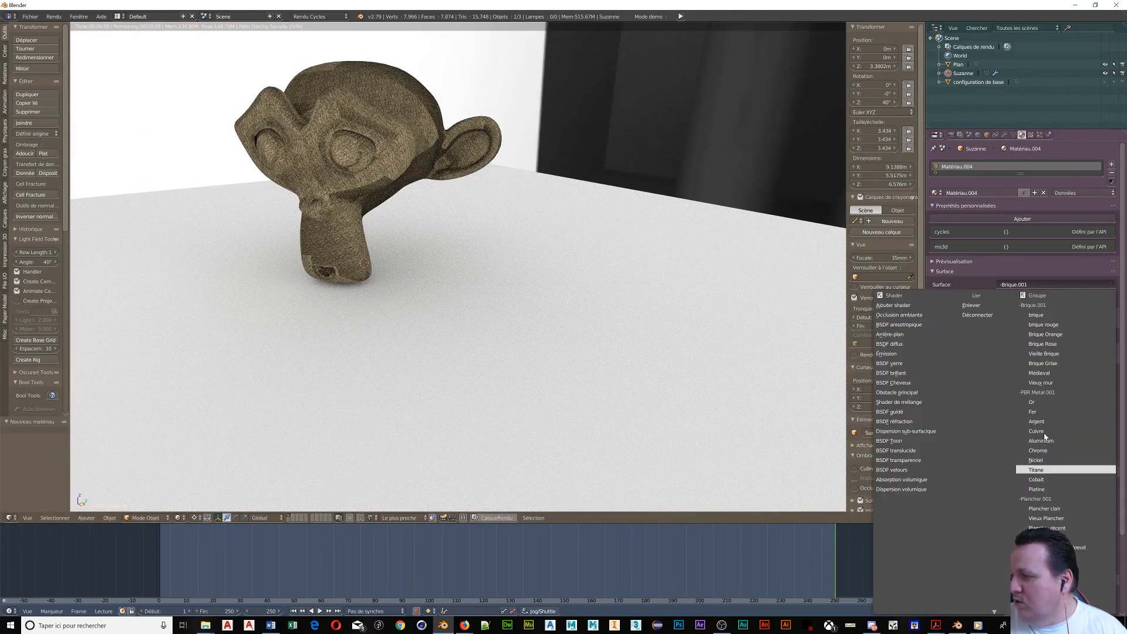
left_click(1039, 401)
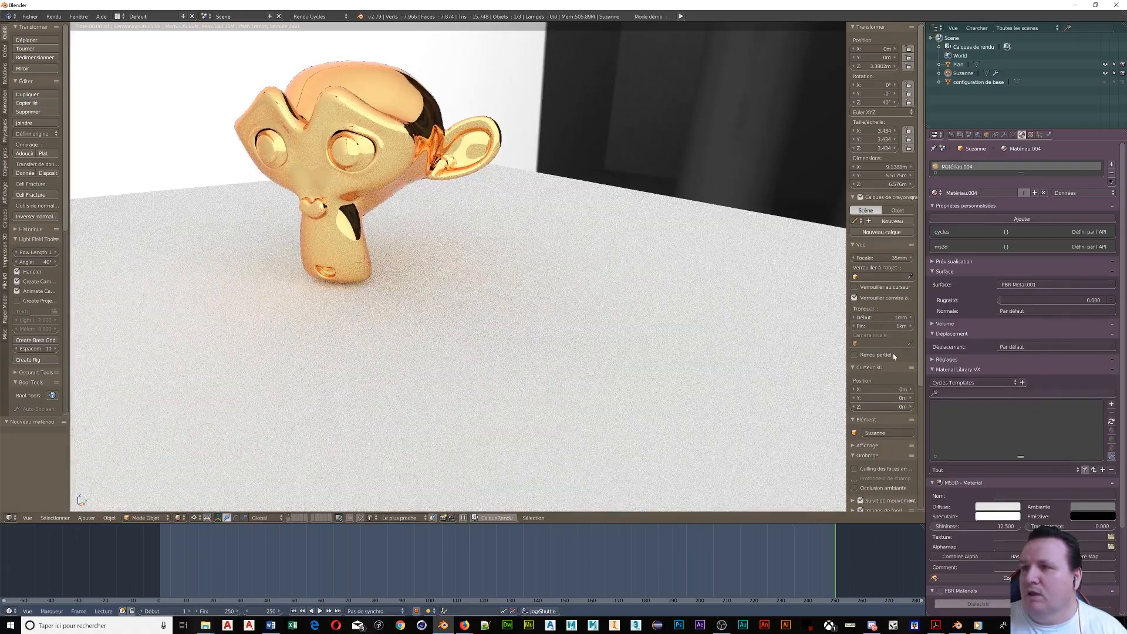
scroll(466, 229, "up", 5)
scroll(466, 220, "down", 2)
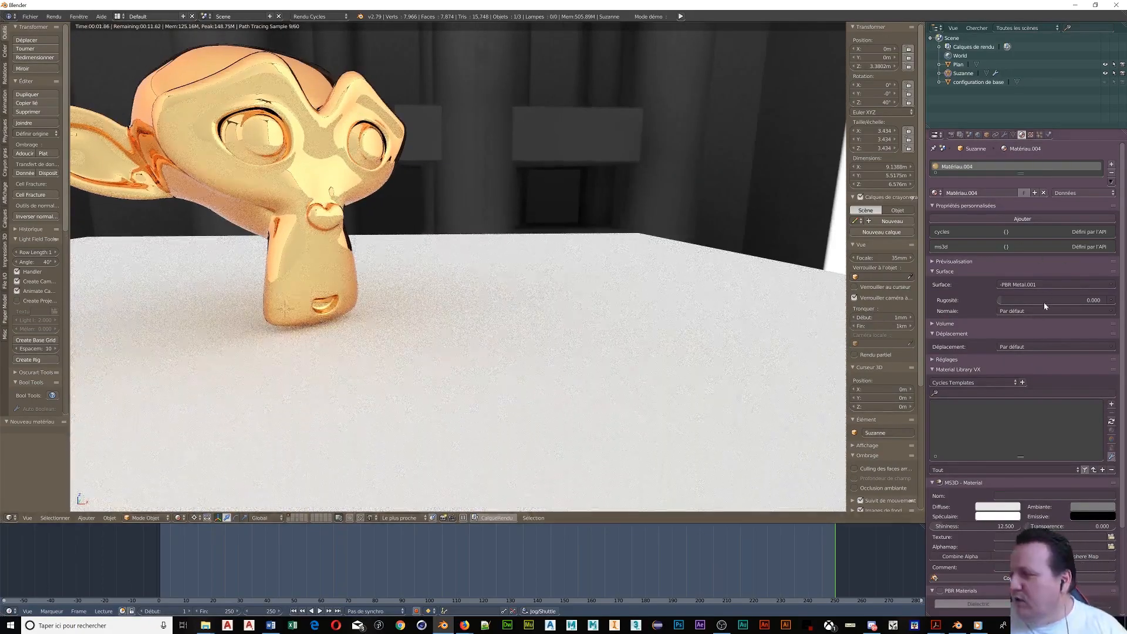
Step: Switch the surface of Suzanne's material to the "Vieux Plancher" group and inspect the wood grain up close
left_click(1036, 285)
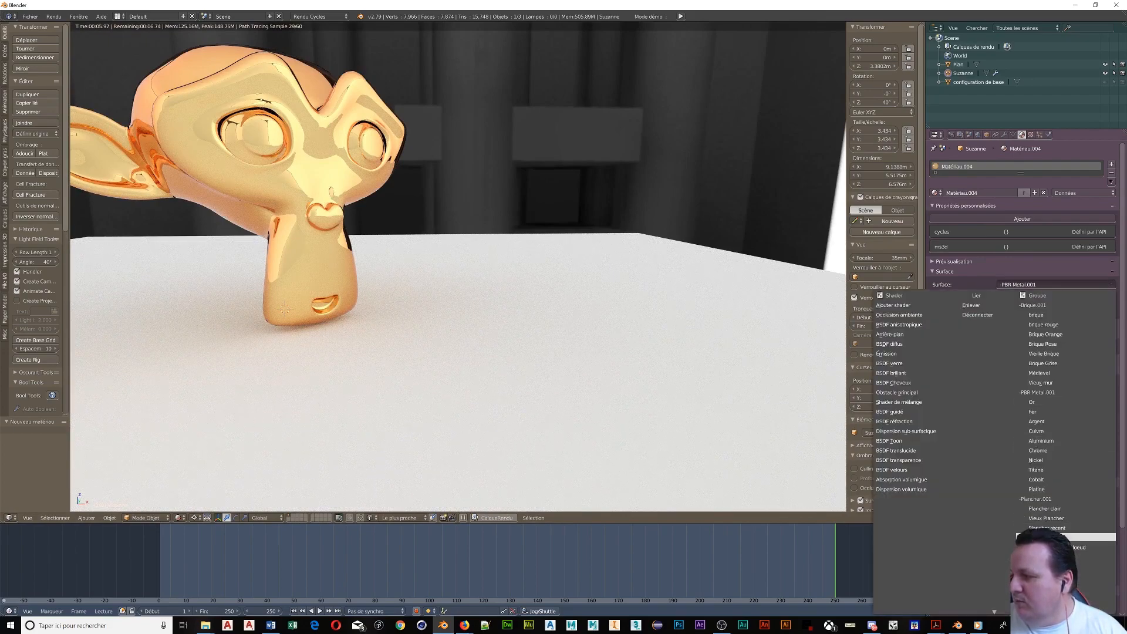
left_click(1048, 519)
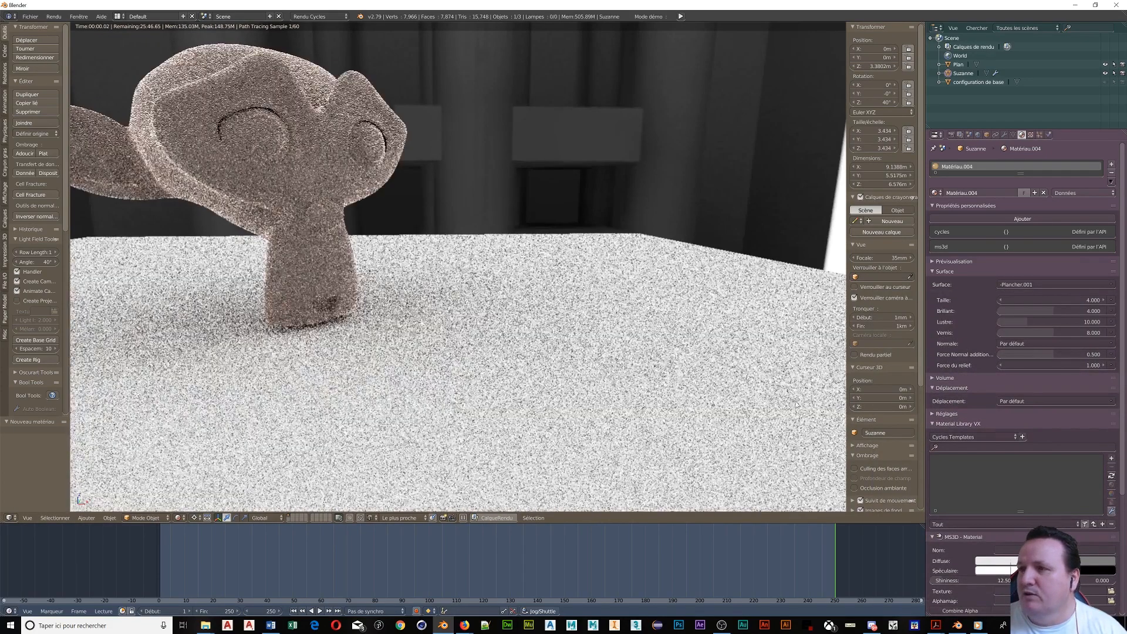
scroll(259, 139, "up", 6)
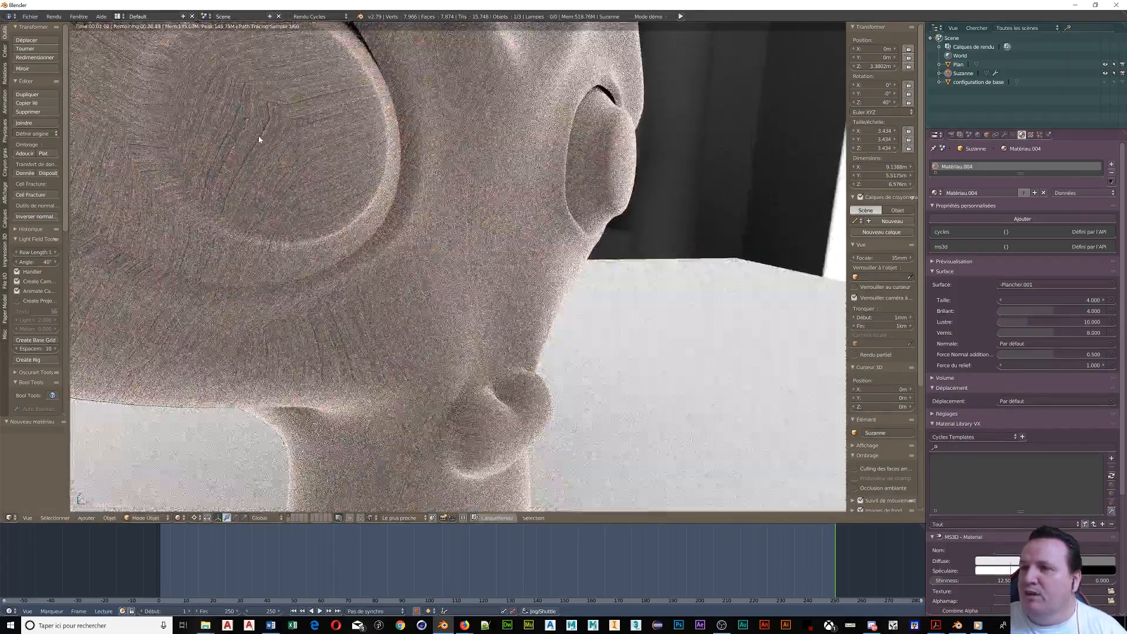
scroll(259, 139, "up", 2)
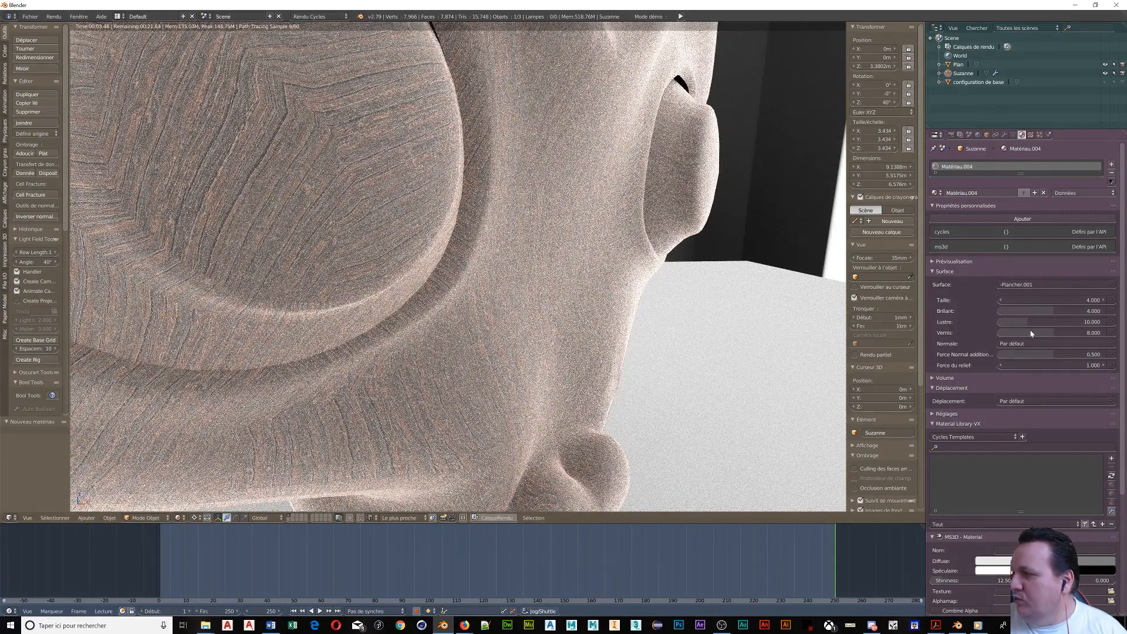
Step: Set the old wood floor material's Taille to 0.900 and inspect the grain across Suzanne's whole head
mouse_move(1001, 302)
left_mouse_down()
mouse_move(1074, 302)
mouse_move(1009, 302)
left_mouse_up()
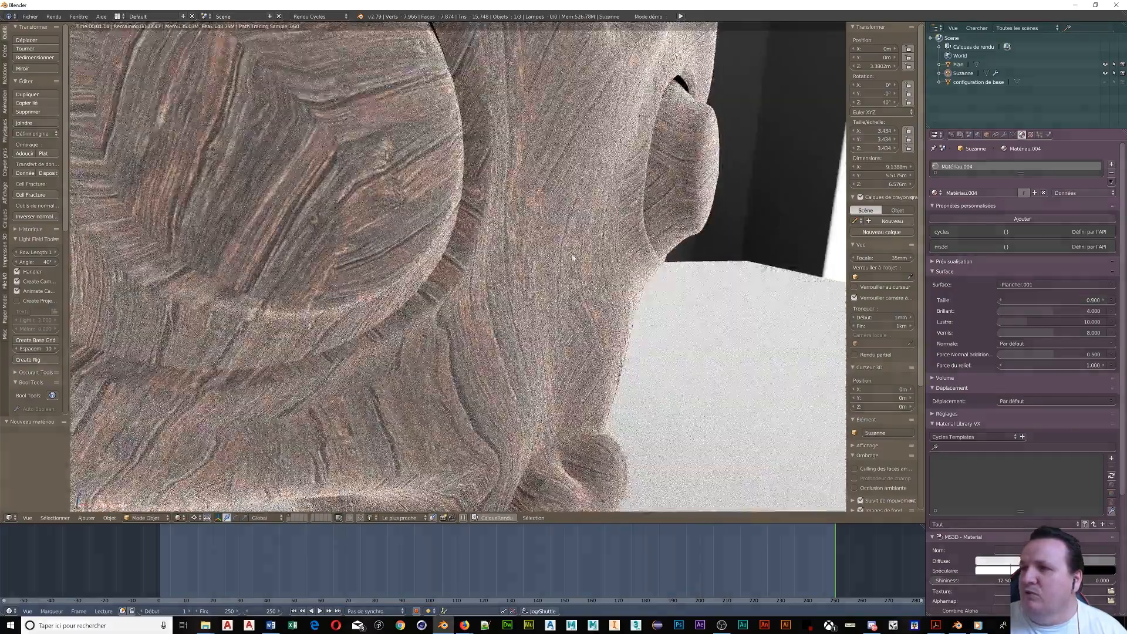
scroll(523, 233, "down", 2)
scroll(523, 233, "down", 4)
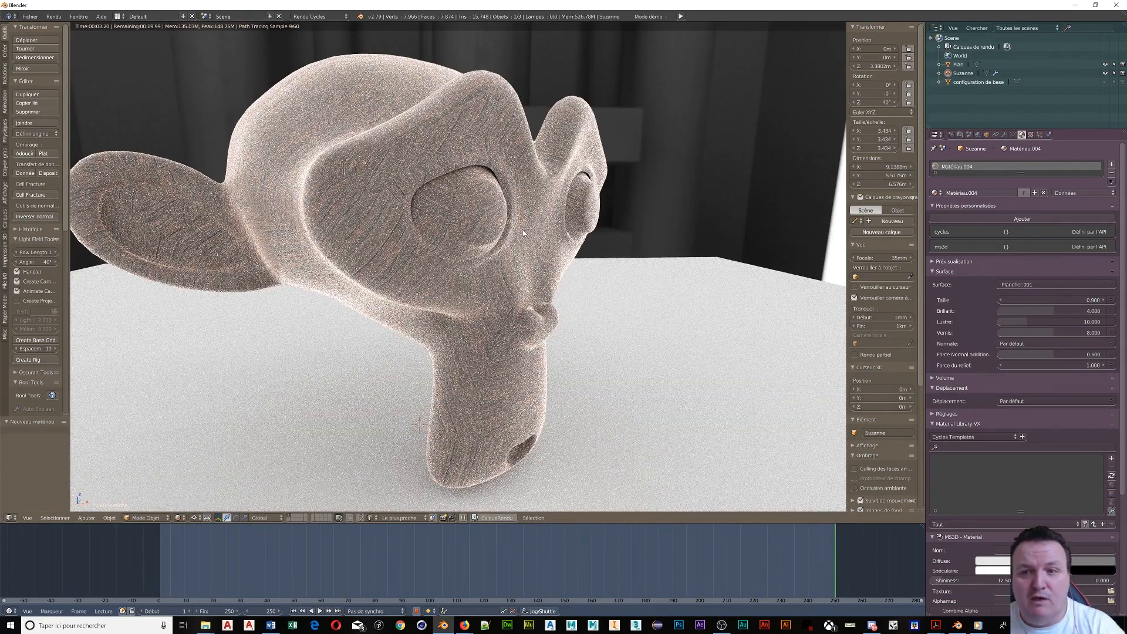
middle_click_drag(523, 232, 476, 240)
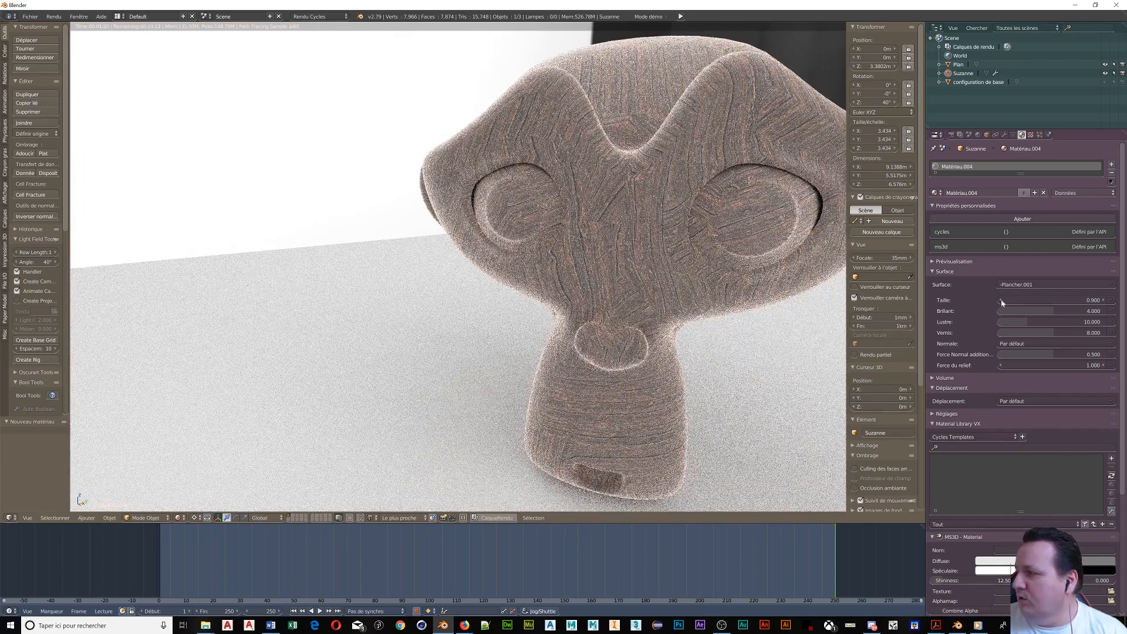
Step: Switch the surface of Suzanne's material to the "Rubis" group from "Texture Pierres Précieuses"
left_click(1053, 285)
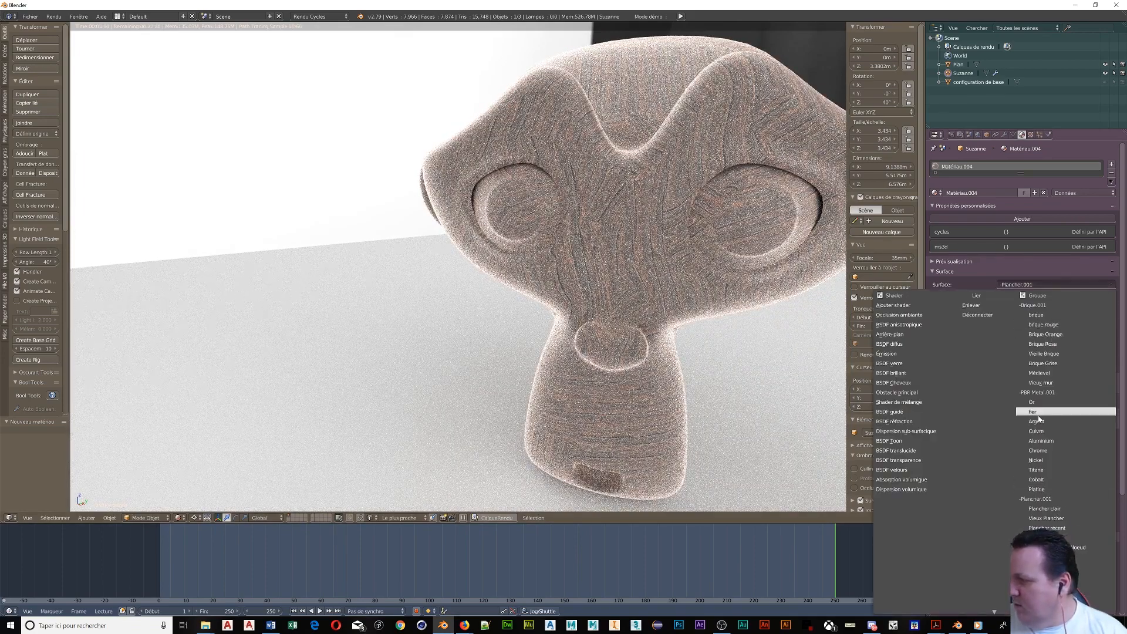
mouse_move(991, 611)
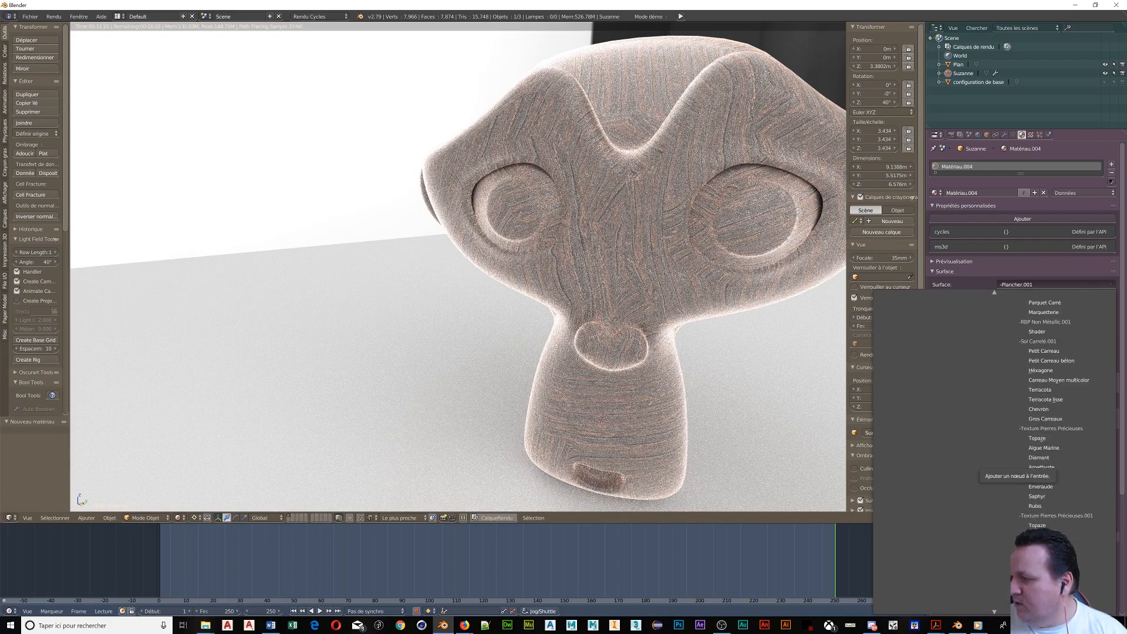
left_click(1035, 505)
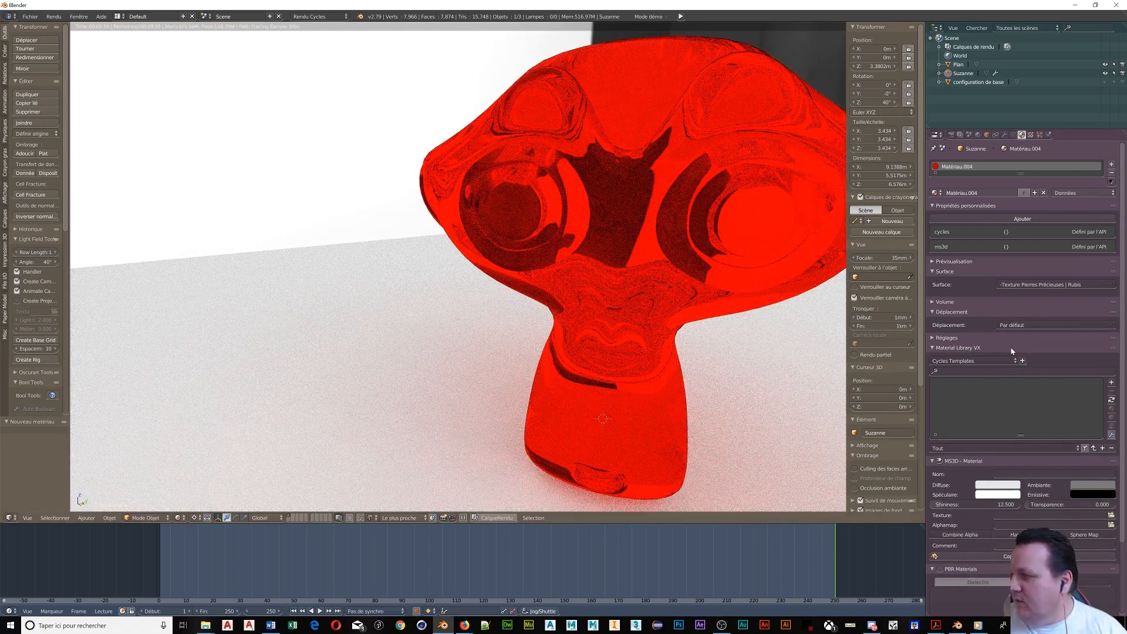
Step: Switch the surface of Suzanne's material to the "Fer" metal group, set its Rugosité to 0.072 and inspect the result from further away
left_click(1044, 287)
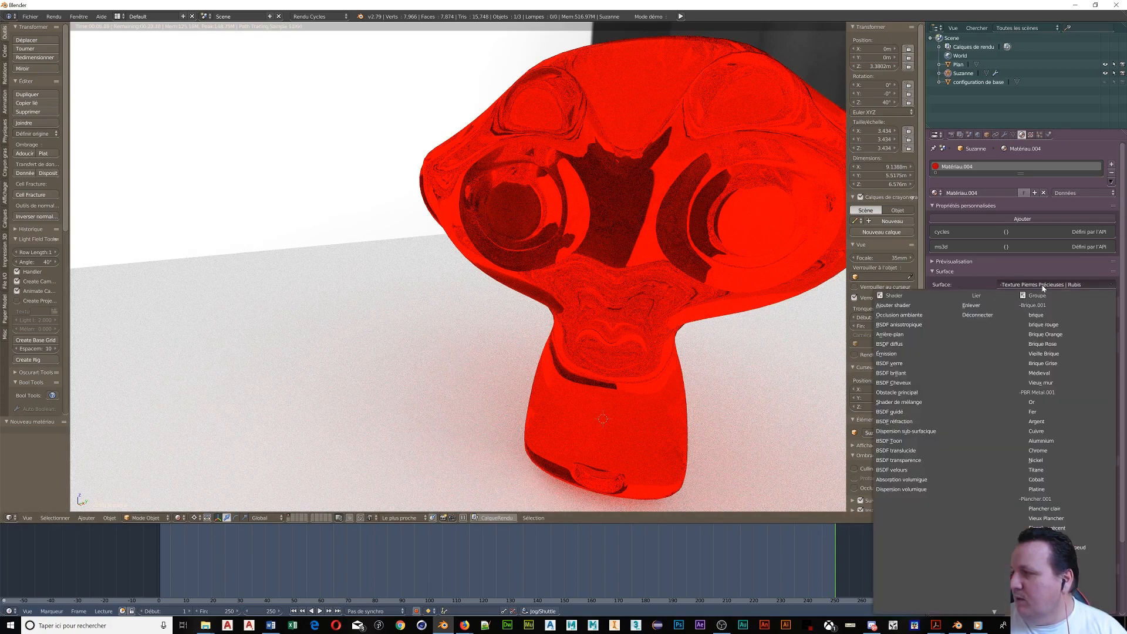
left_click(1036, 413)
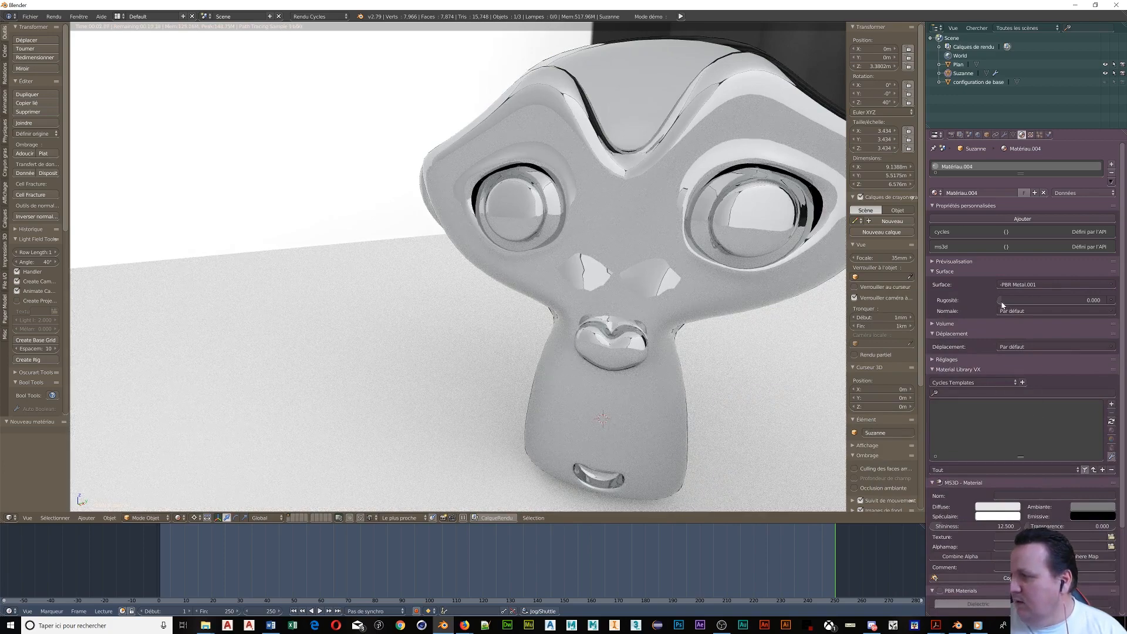
left_click_drag(1007, 300, 1016, 300)
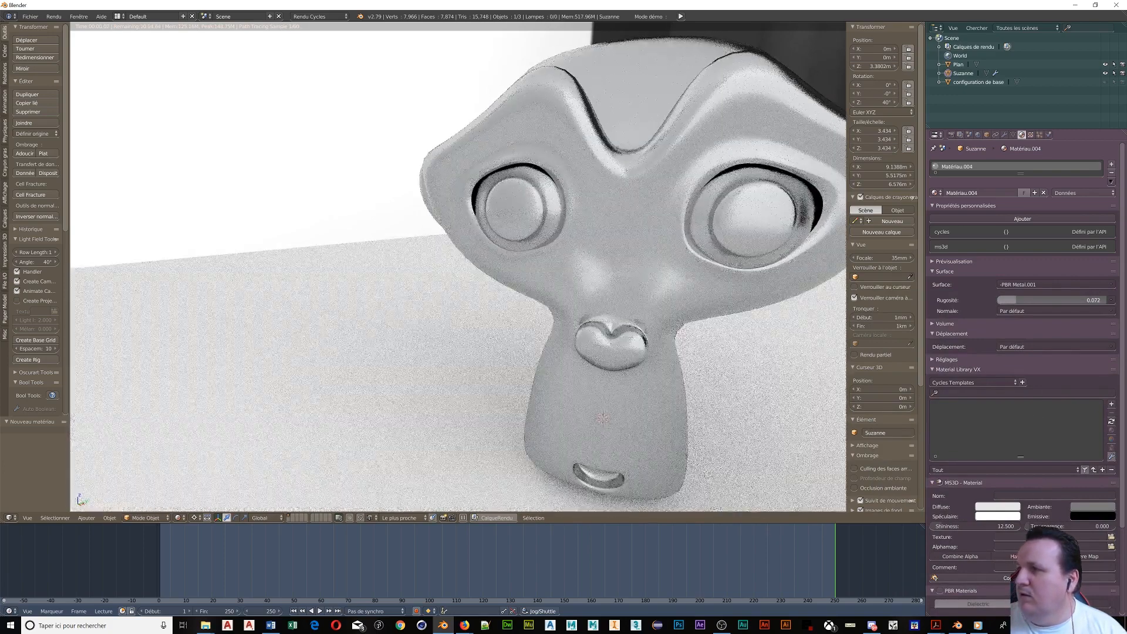
scroll(737, 291, "down", 4)
middle_click_drag(737, 290, 784, 245)
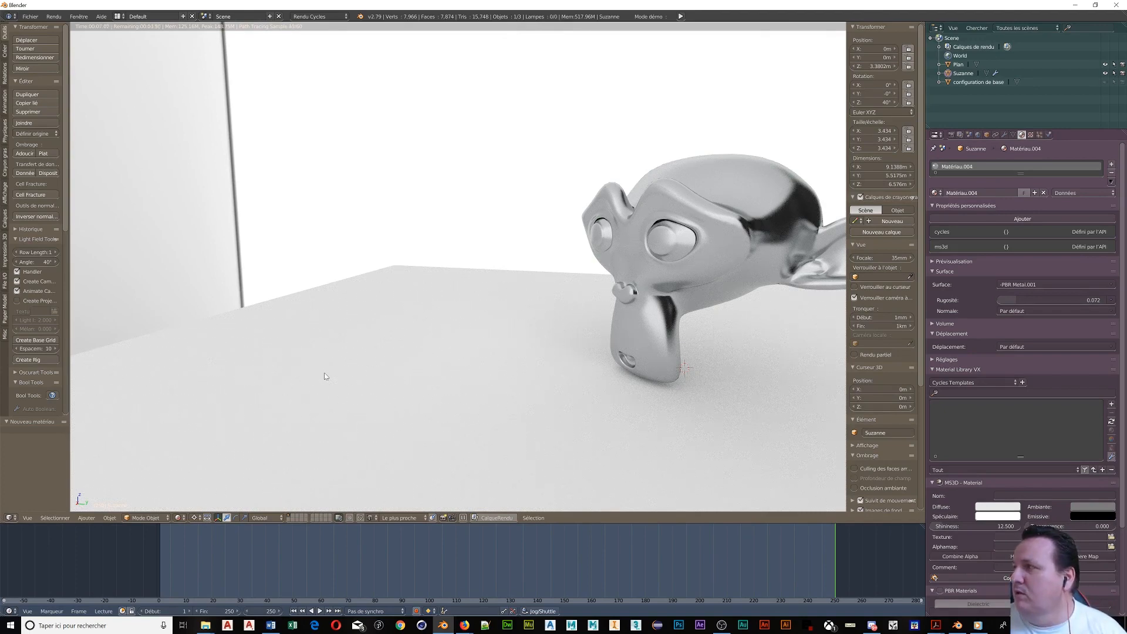
Step: Give the floor plane "Plan" a new material whose surface uses the "Plancher récent" group
left_click(958, 65)
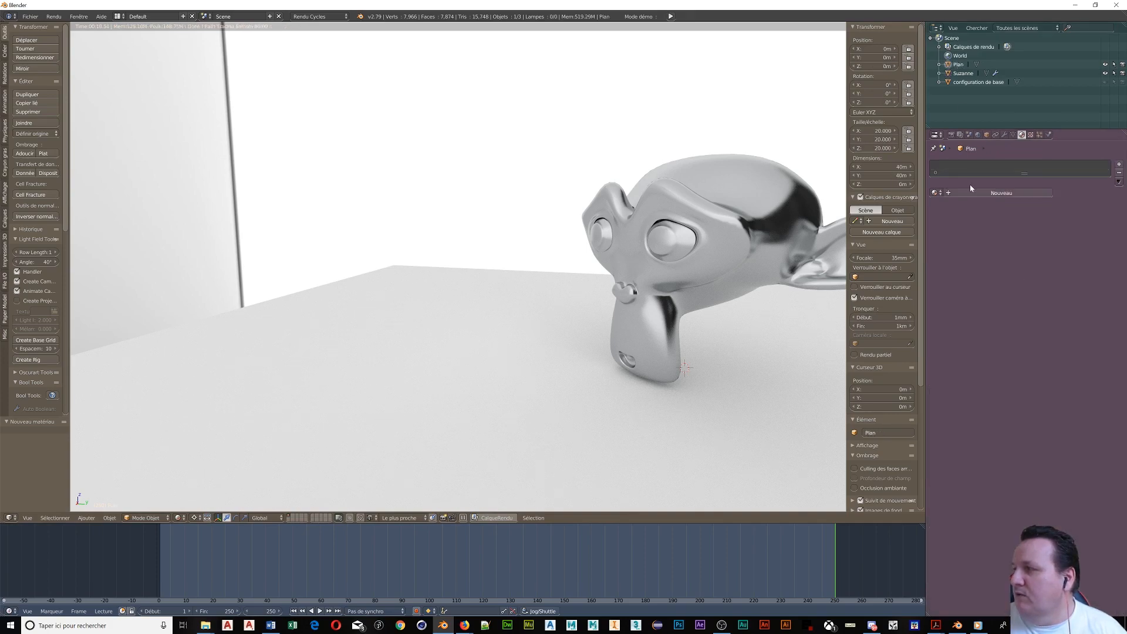
left_click(978, 192)
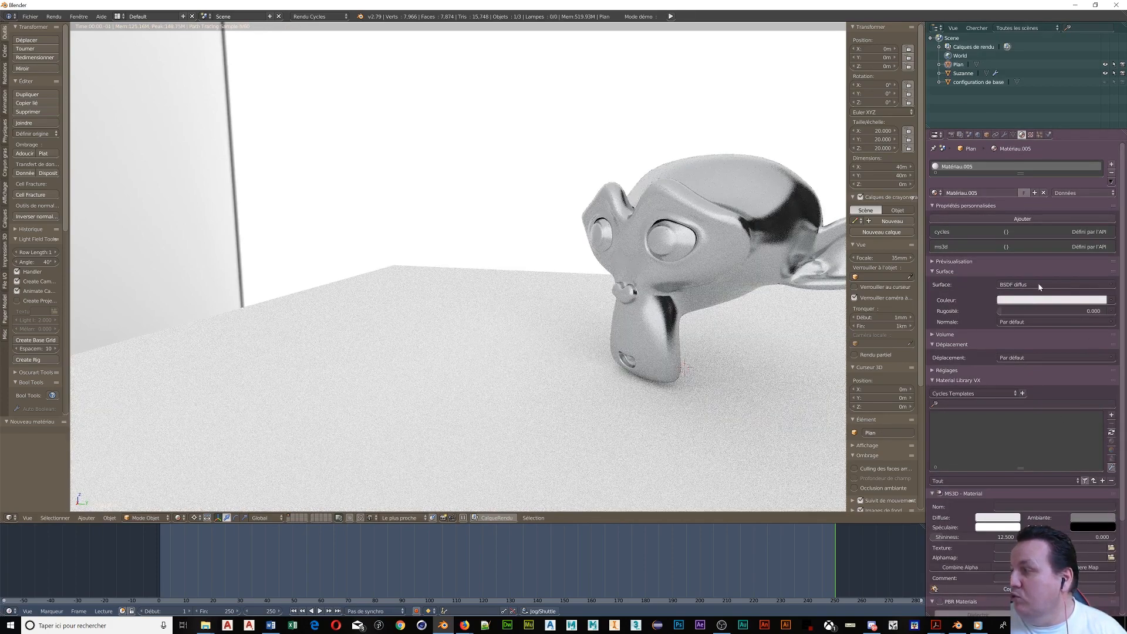
left_click(1038, 285)
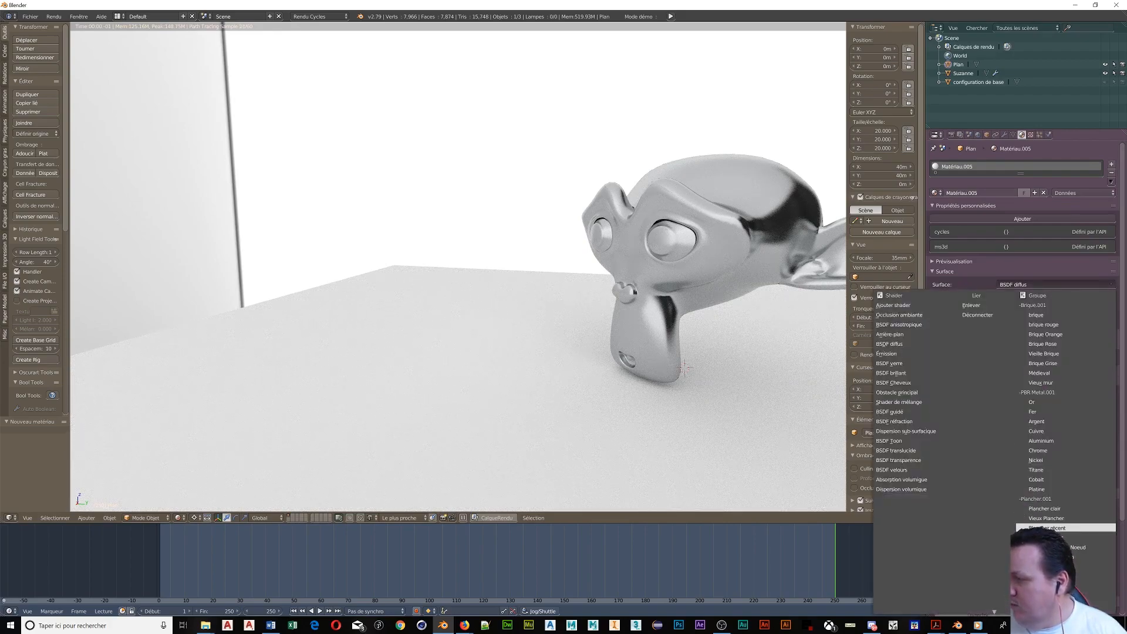
left_click(1050, 528)
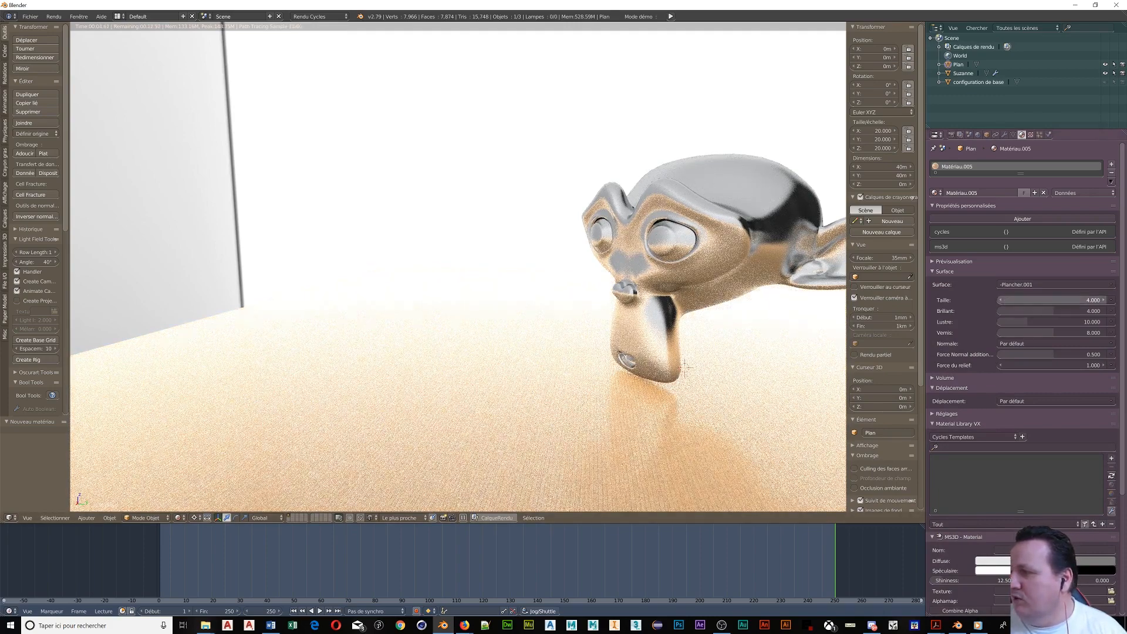
Step: Set the floor material's Taille to 0.300 and inspect the planks around Suzanne
mouse_move(1051, 300)
left_mouse_down()
mouse_move(1059, 300)
mouse_move(1029, 300)
left_mouse_up()
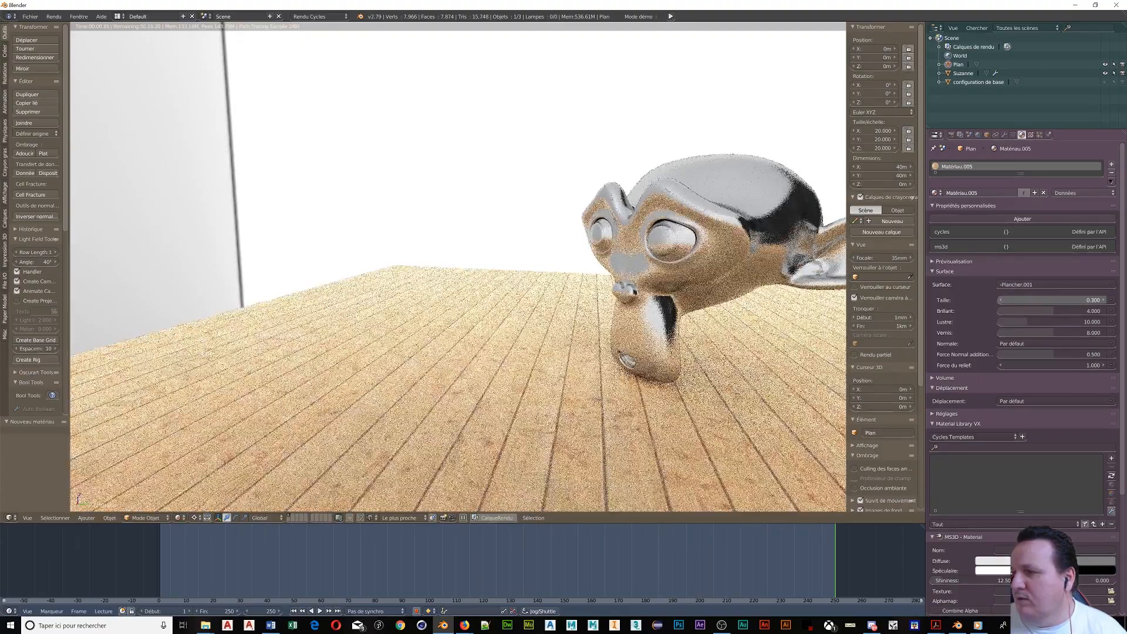
middle_click_drag(612, 453, 704, 465)
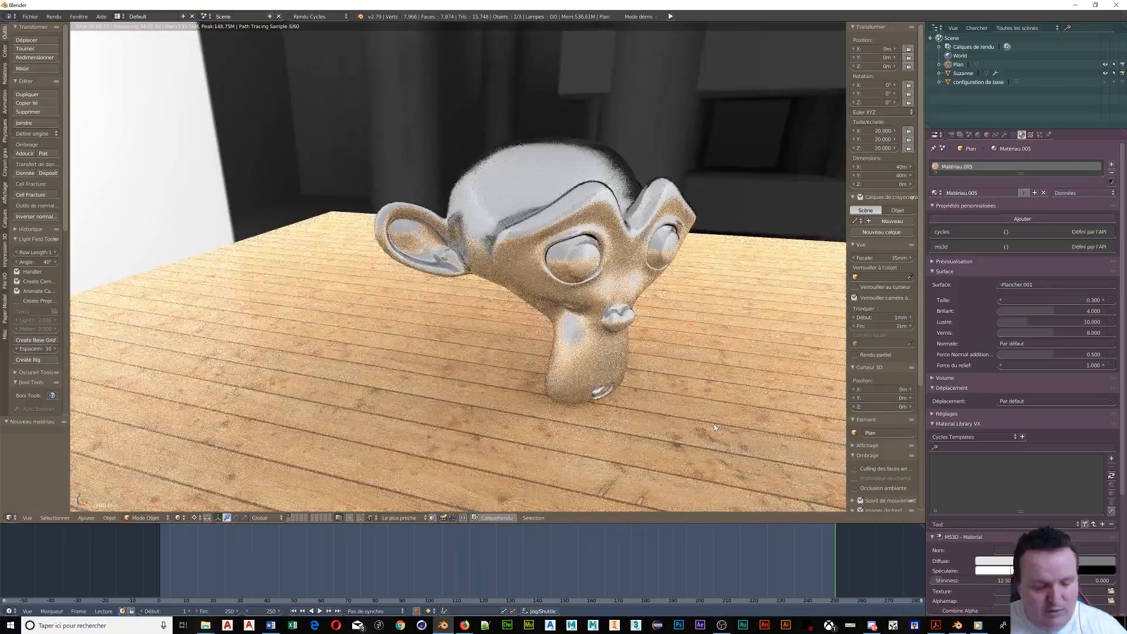
middle_click_drag(713, 424, 705, 447)
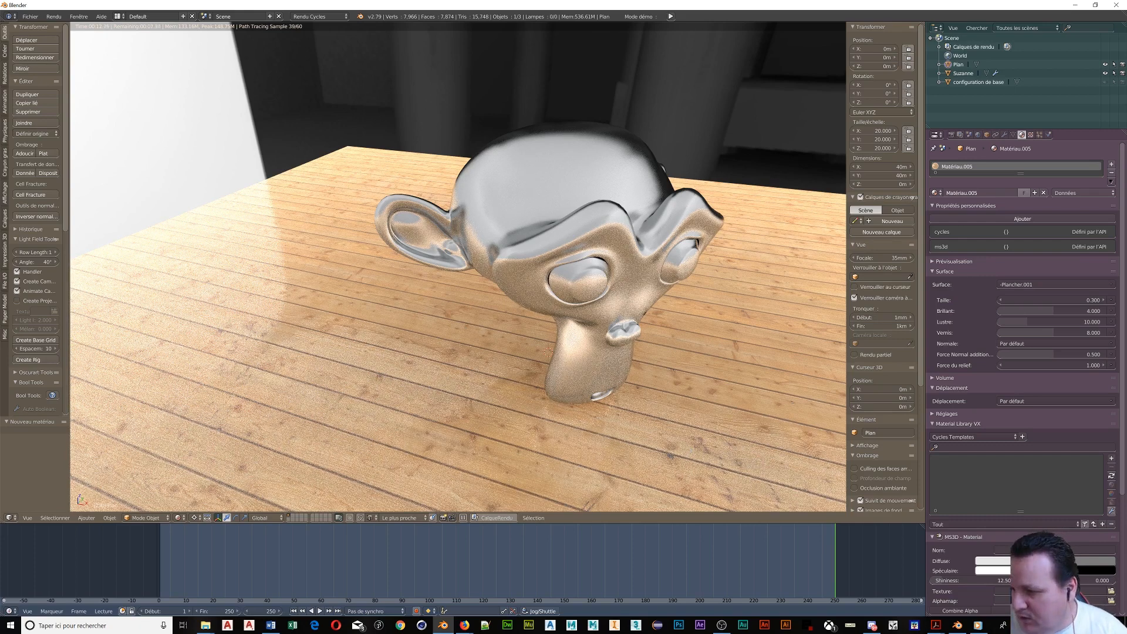
Step: Launch a second Blender instance for the recovered textures.blend scene and move its window off the main screen
right_click(444, 626)
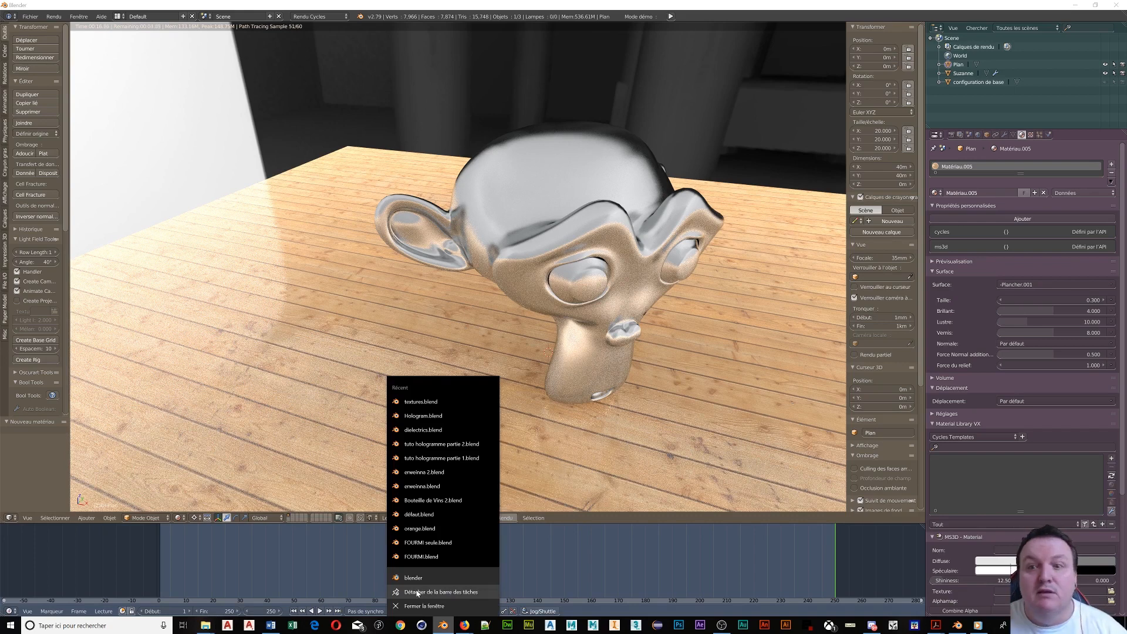
left_click(406, 578)
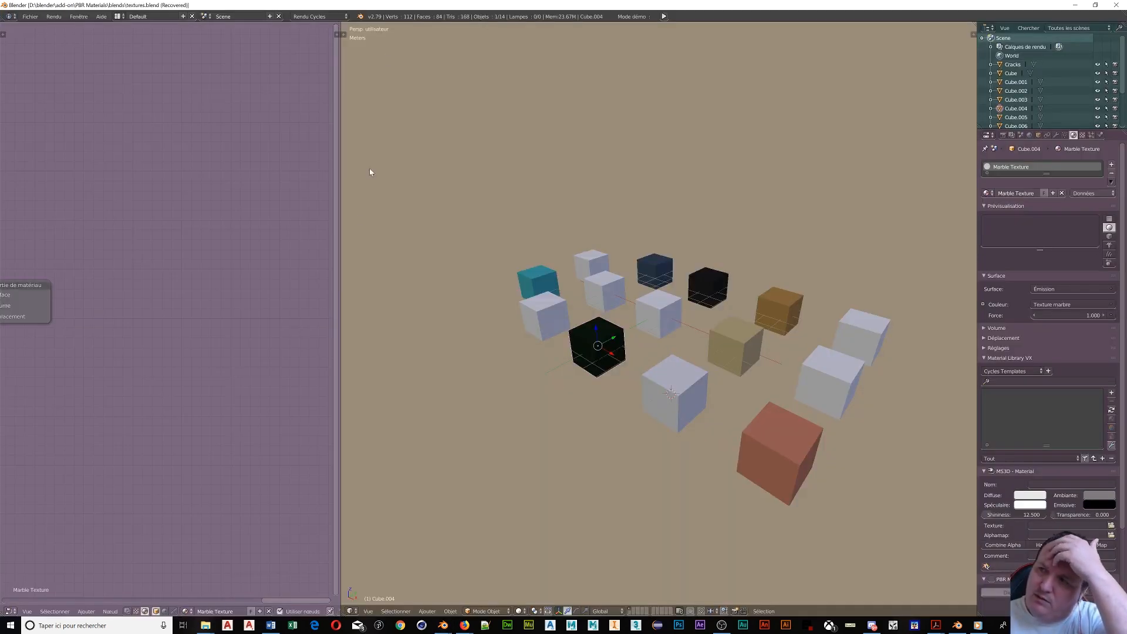
double_click(395, 6)
left_click(393, 6)
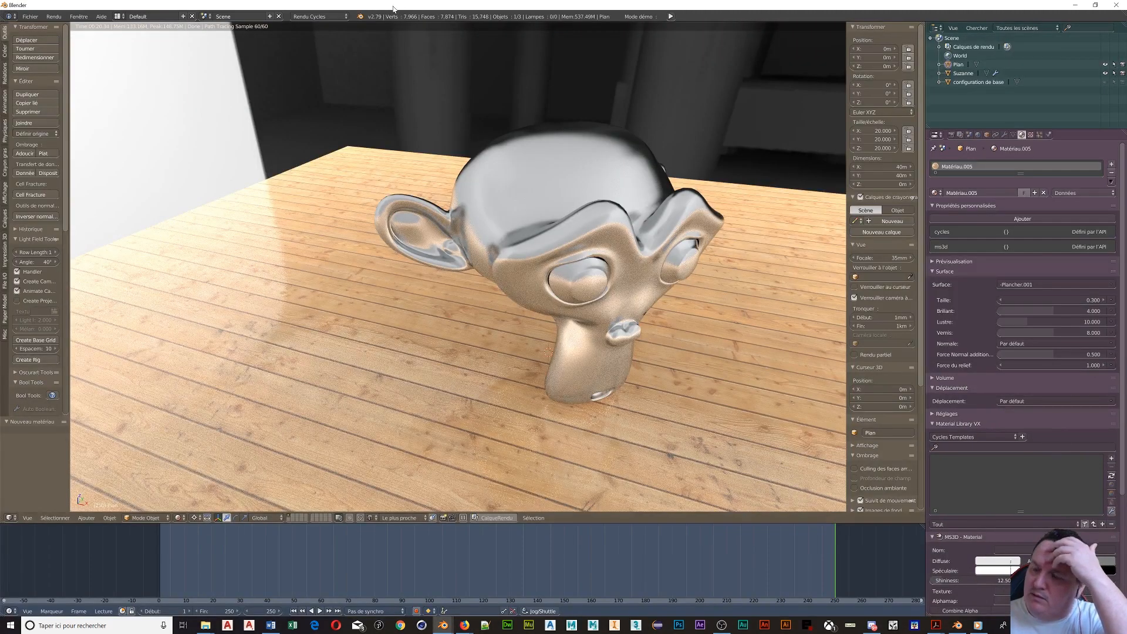
mouse_move(443, 625)
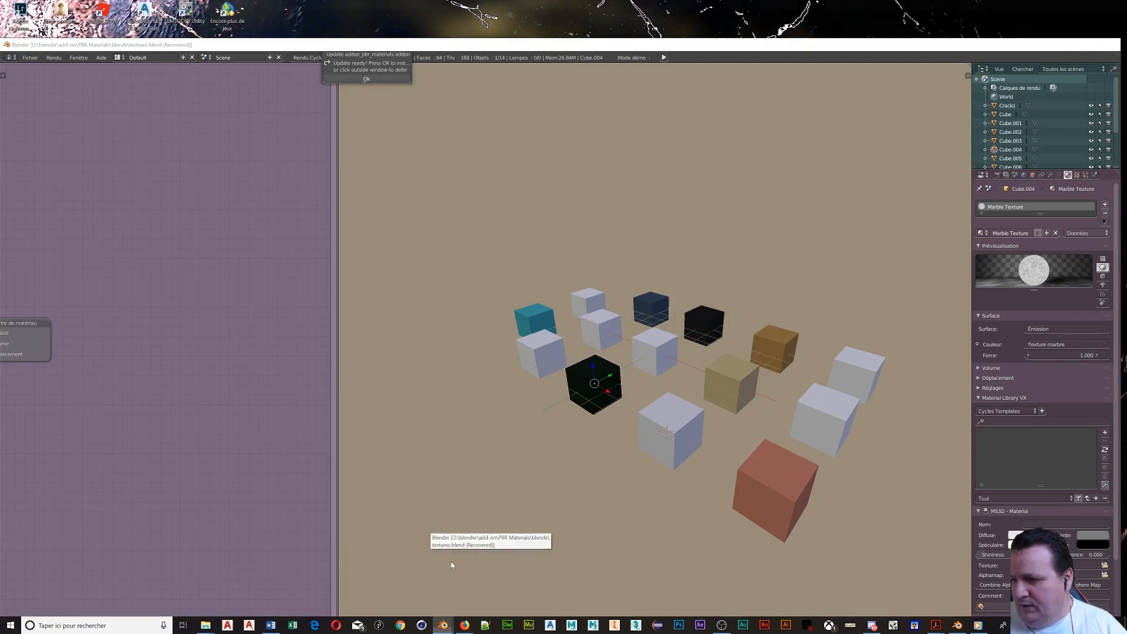
left_click(451, 562)
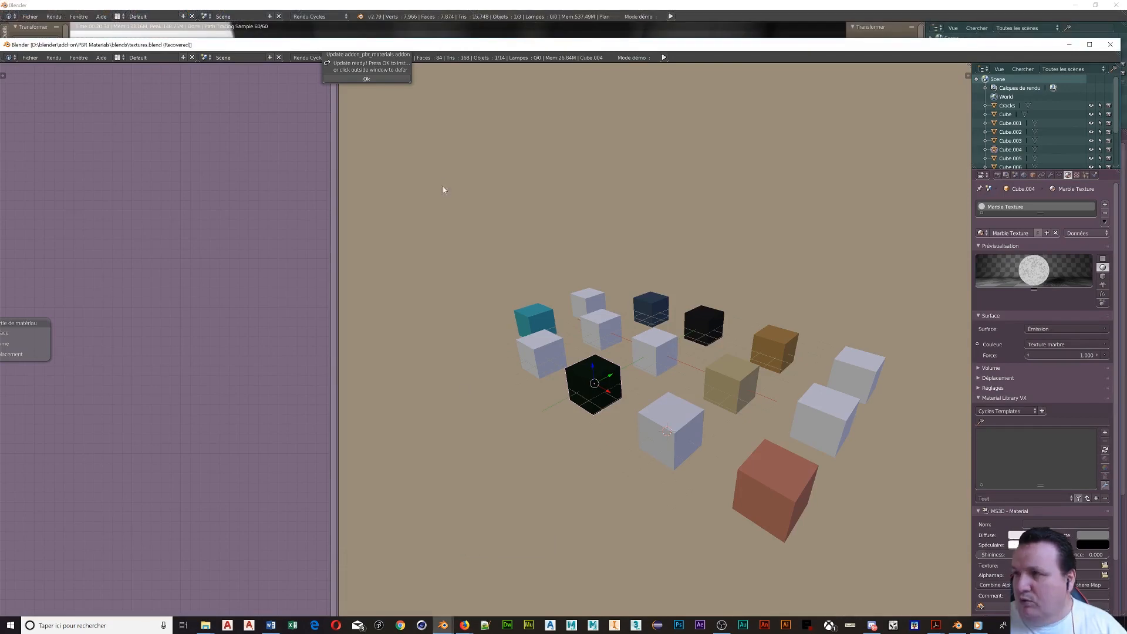
left_click_drag(349, 46, 0, 452)
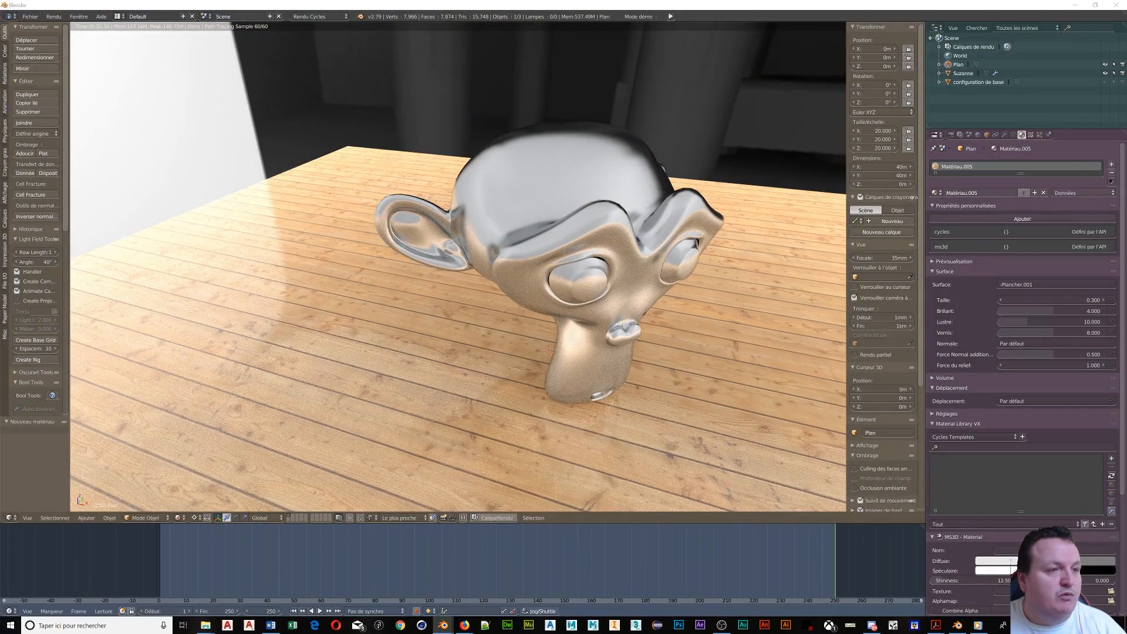